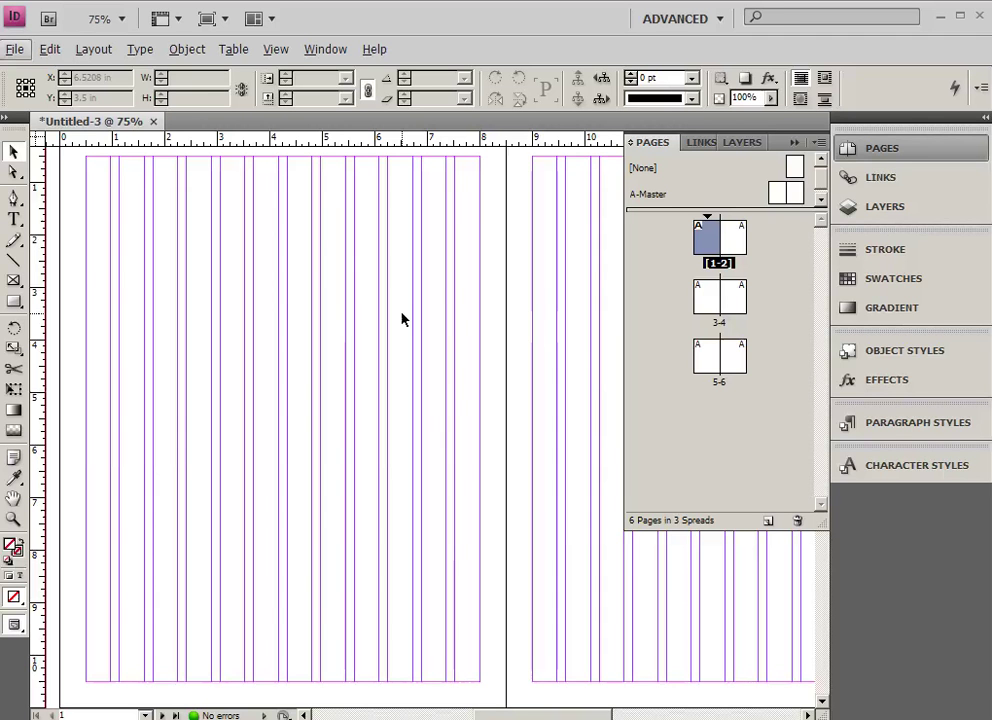
Jump to the blank pages 3–4 spread from the Pages panel thumbnail.
double_click(718, 306)
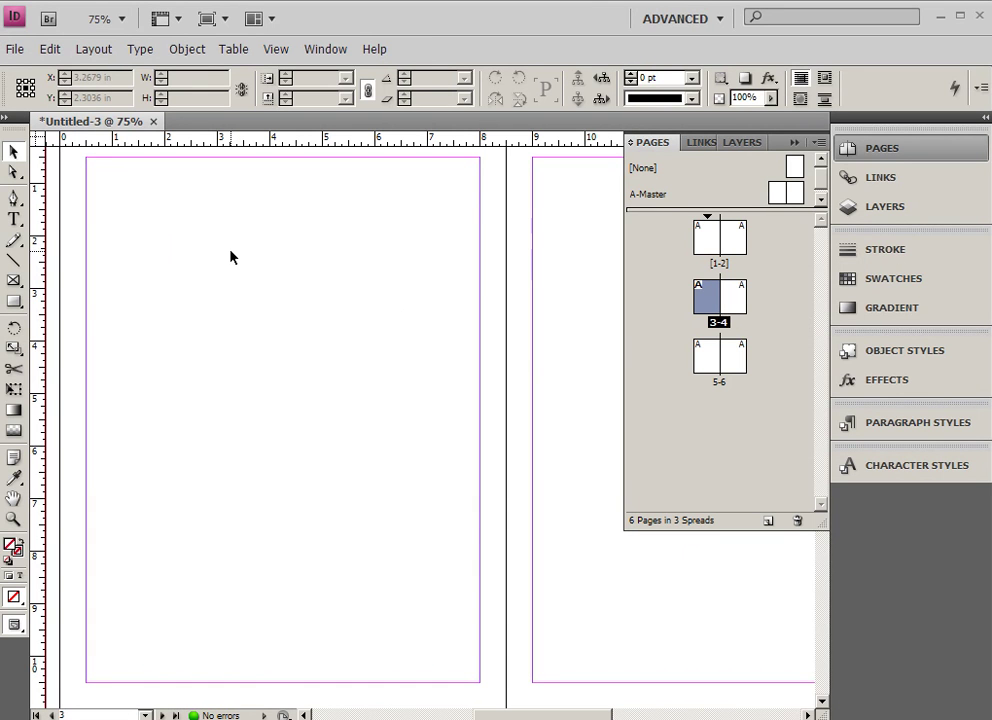
Draw a text frame near the top left of page 3 and fill it with placeholder text.
click(15, 221)
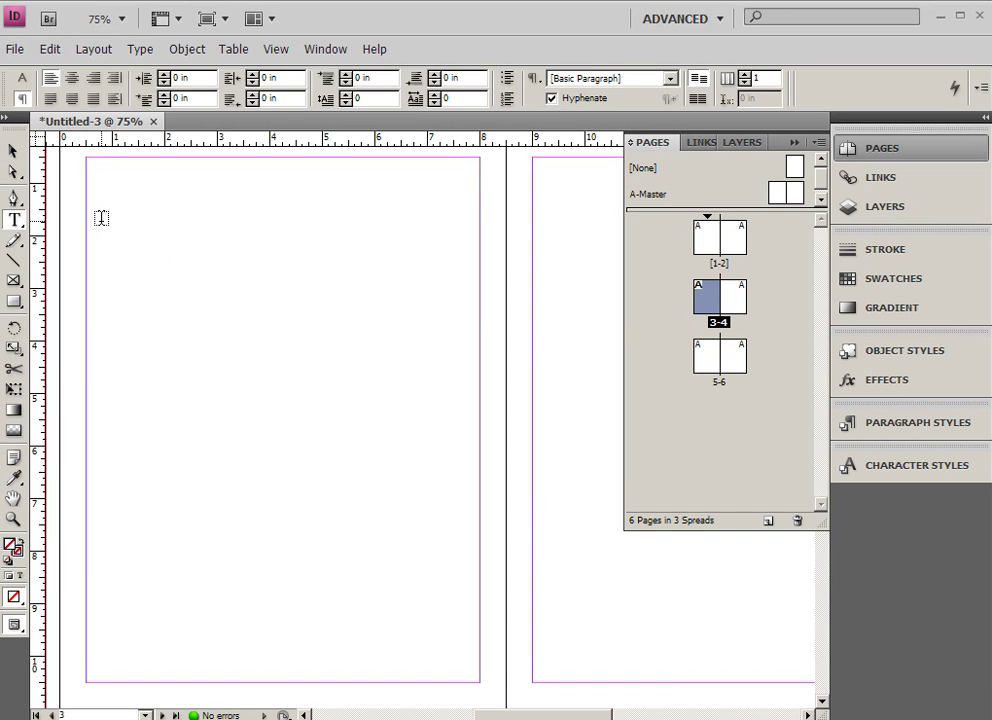
drag(101, 219, 296, 409)
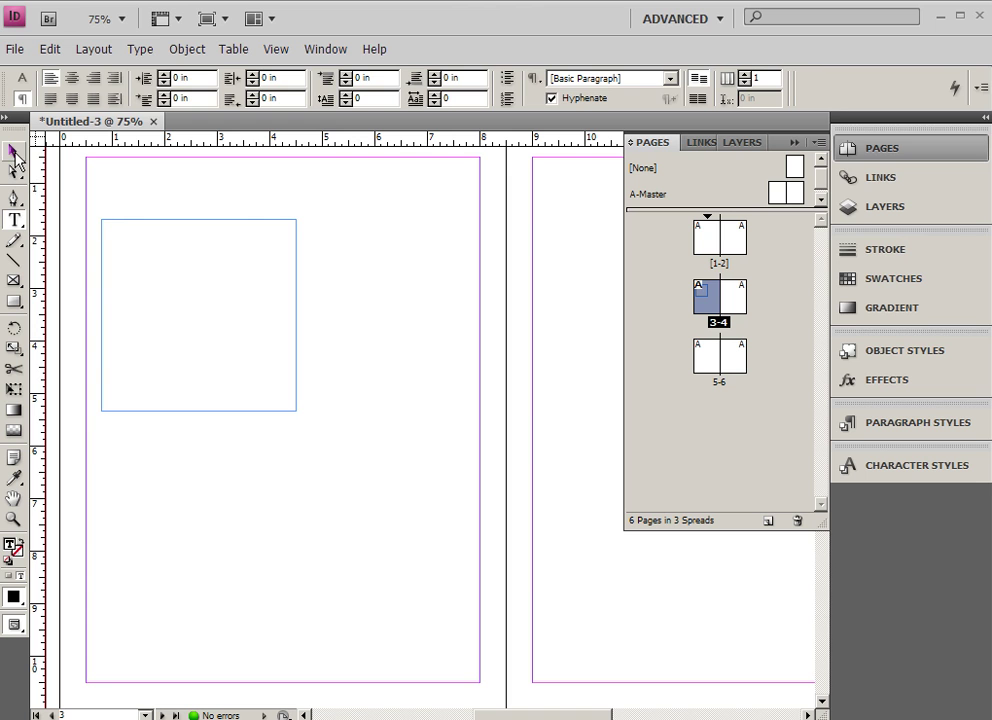
click(140, 49)
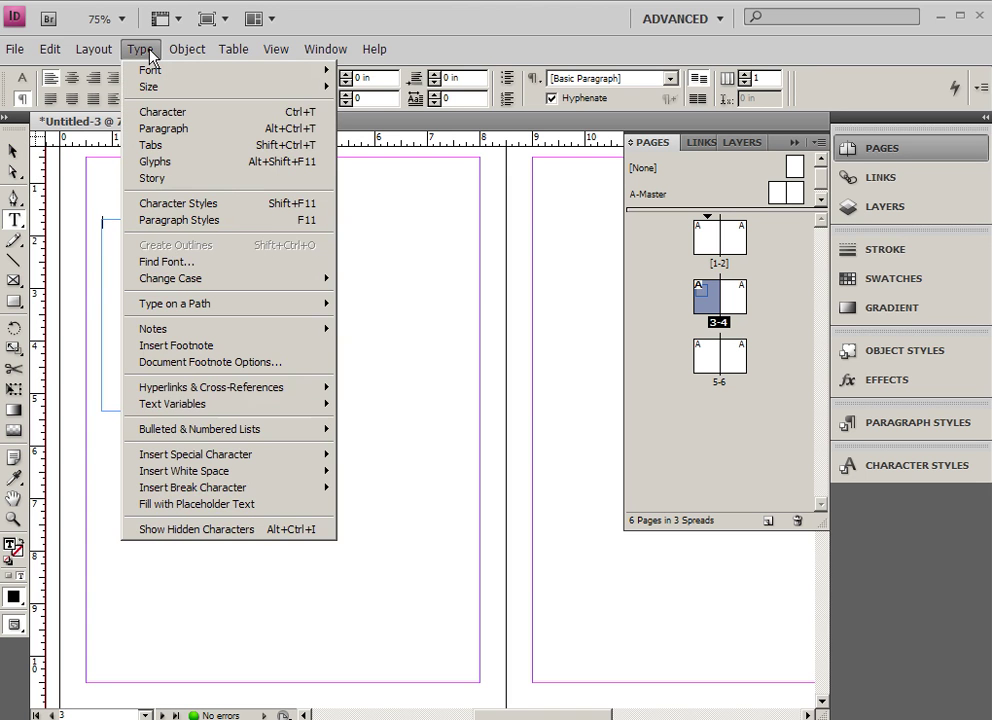
click(237, 506)
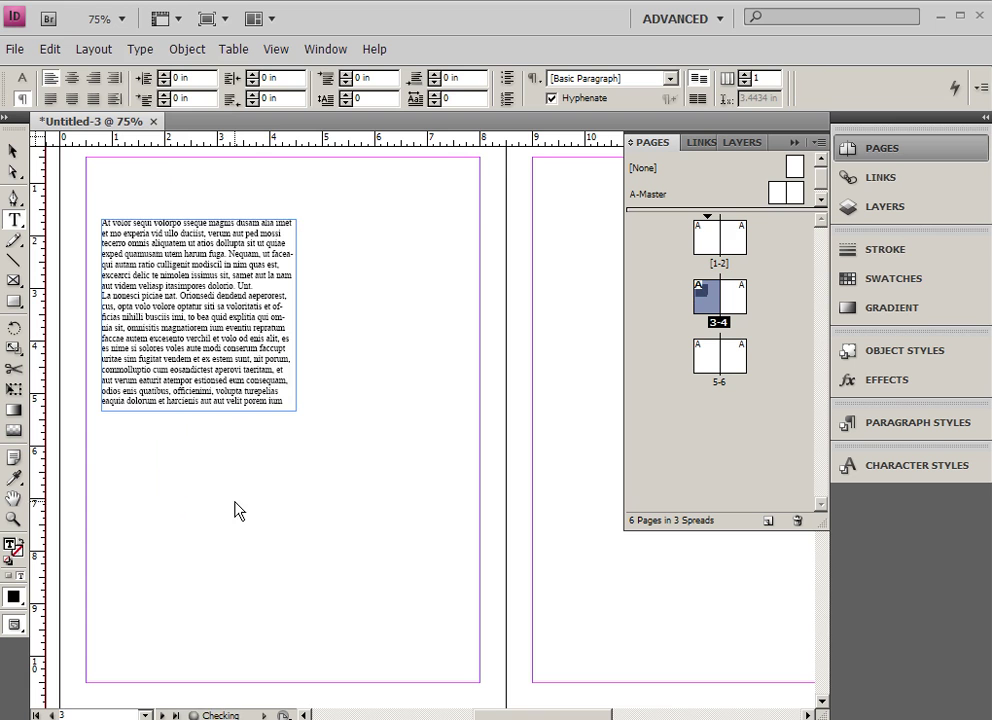
Draw an empty text frame to the right of the placeholder frame.
click(14, 151)
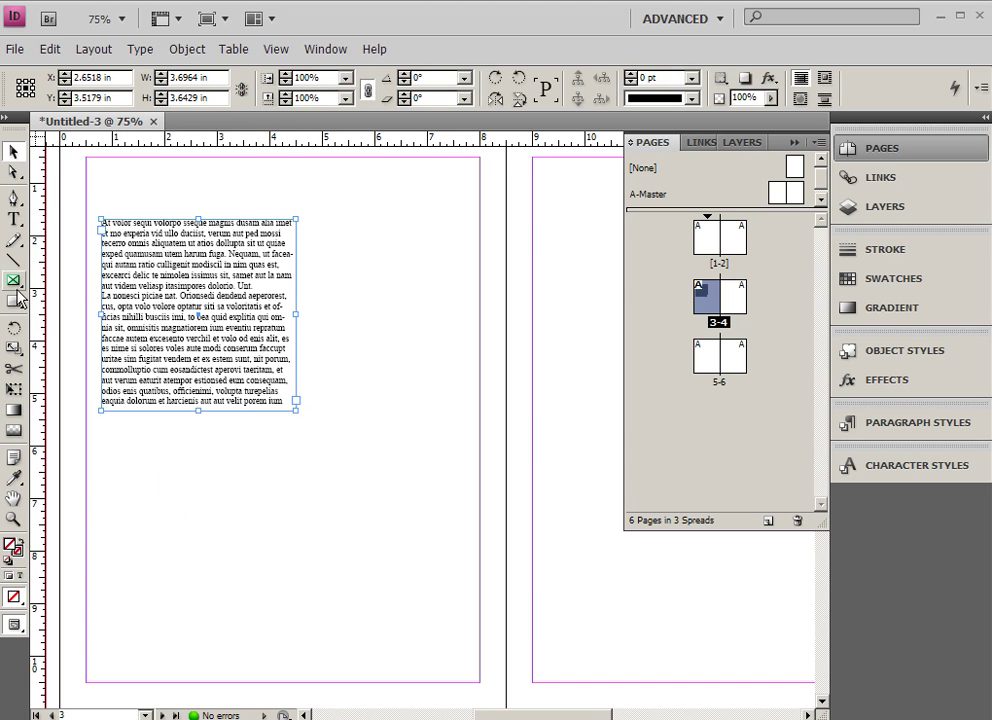
click(14, 220)
drag(316, 250, 461, 397)
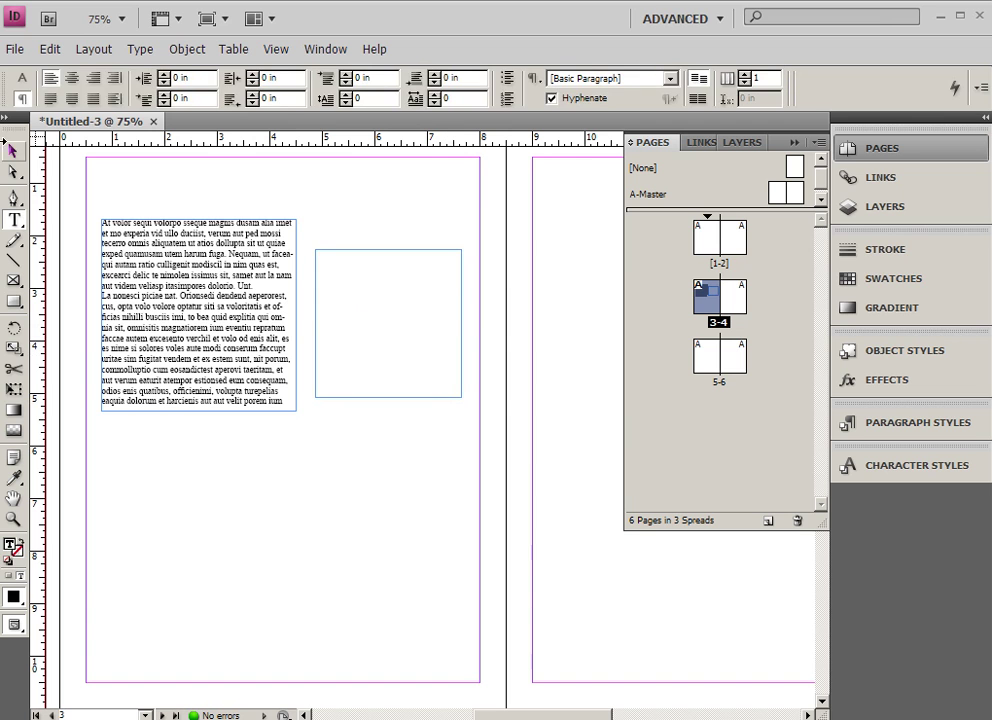
Shorten the placeholder frame to 1.6786 in tall so its text overflows.
click(8, 150)
click(270, 410)
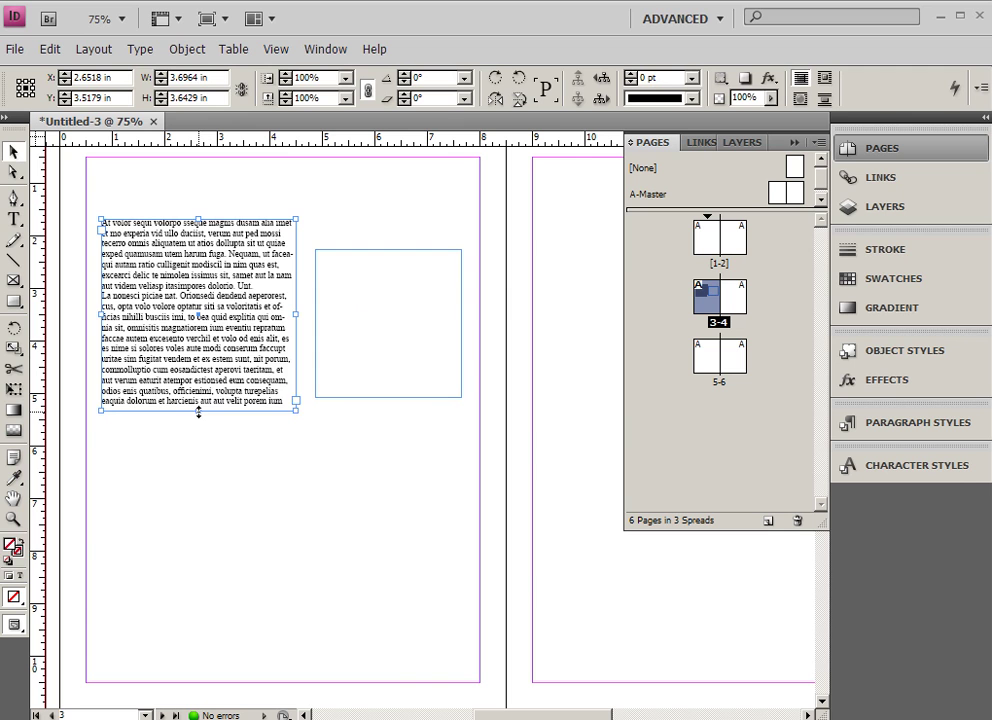
drag(198, 411, 198, 306)
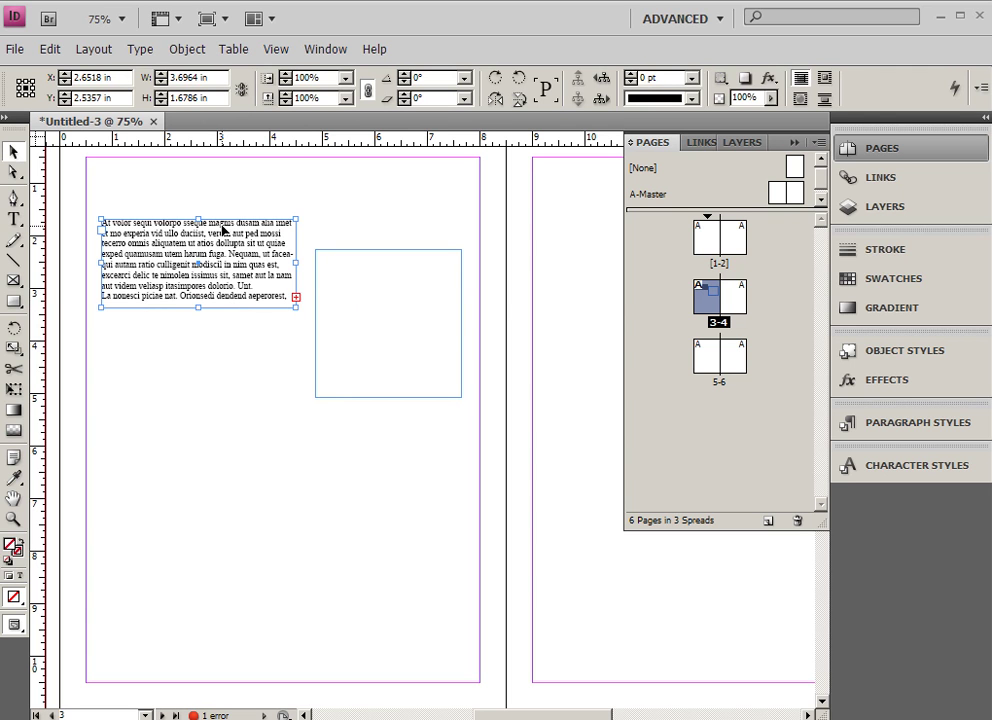
Thread the overflow into the right frame, delete the left frame, and move the remainder to X 5.6429, Y 3.3542 in.
click(296, 297)
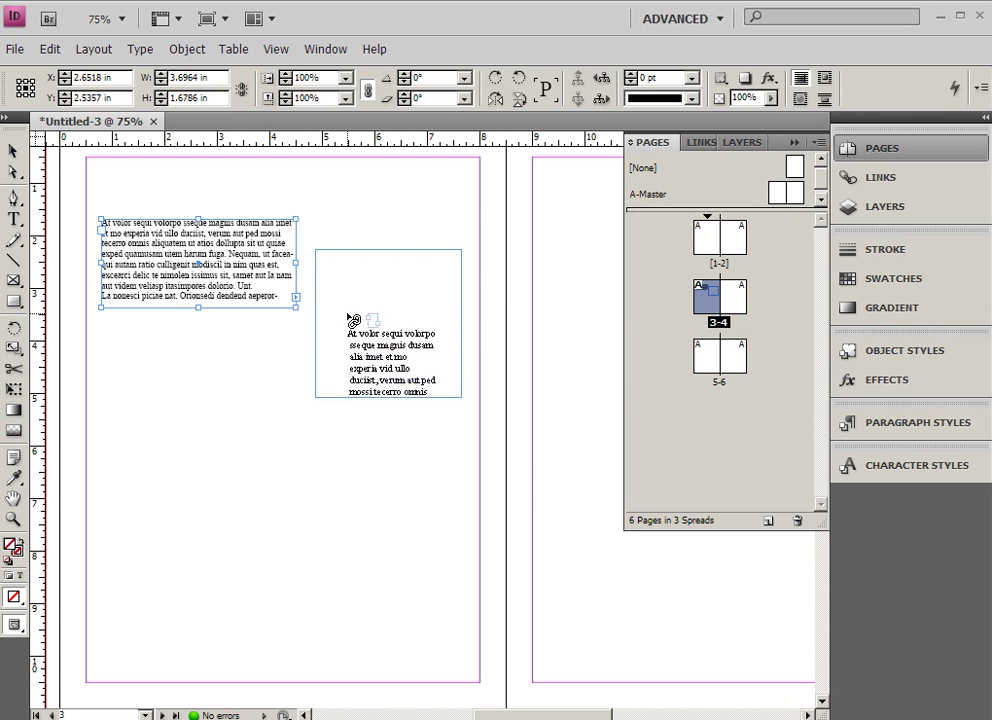
click(348, 319)
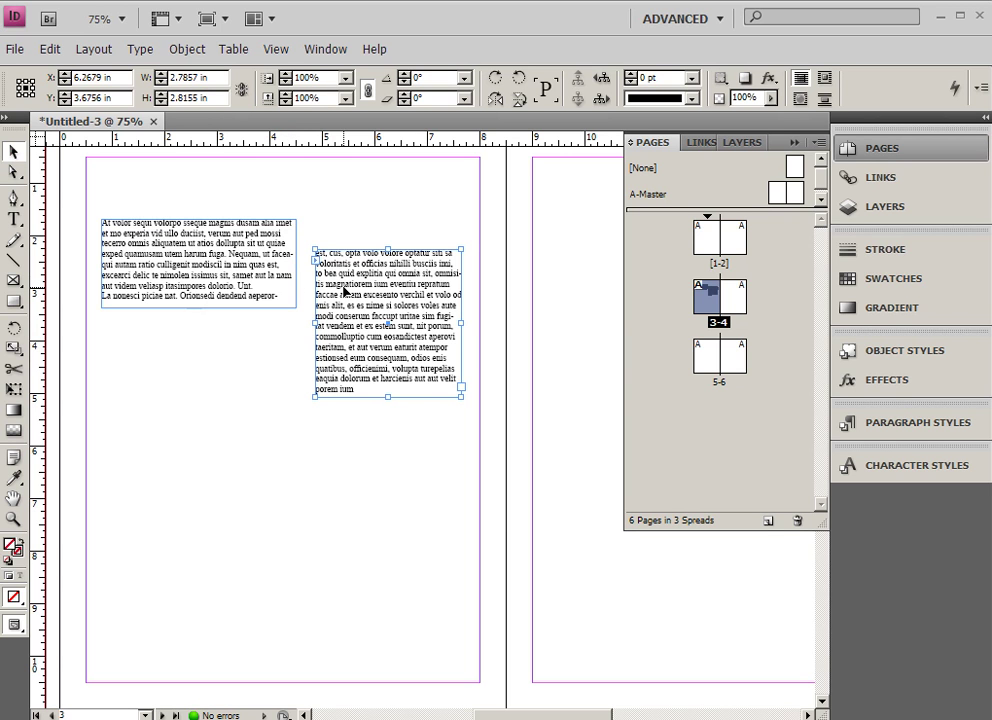
click(236, 286)
key(Delete)
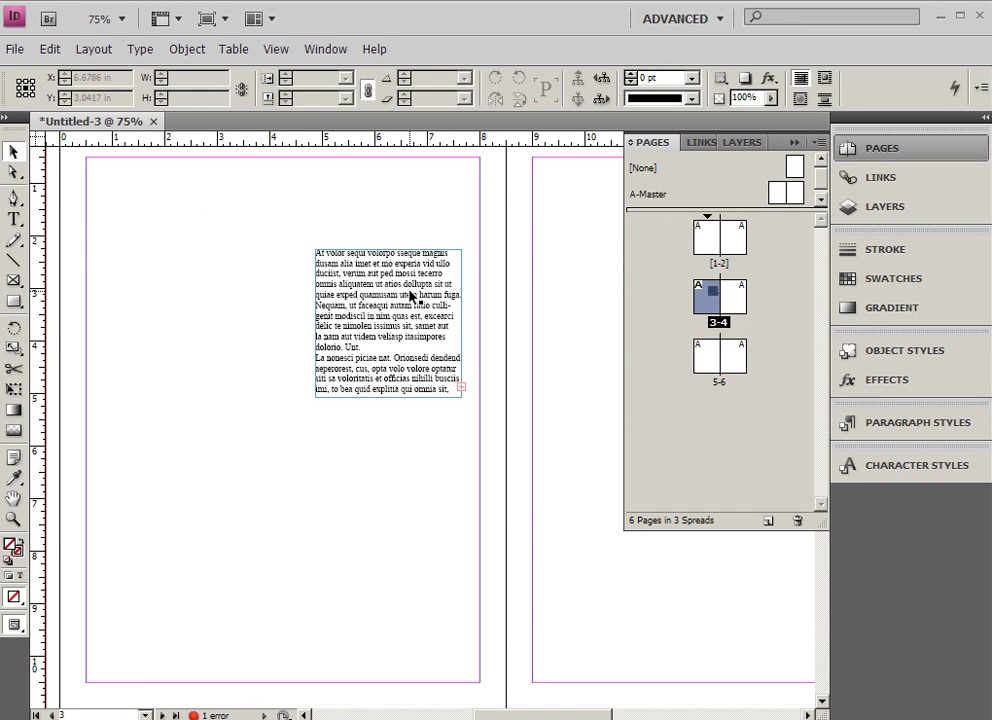
drag(410, 296, 376, 279)
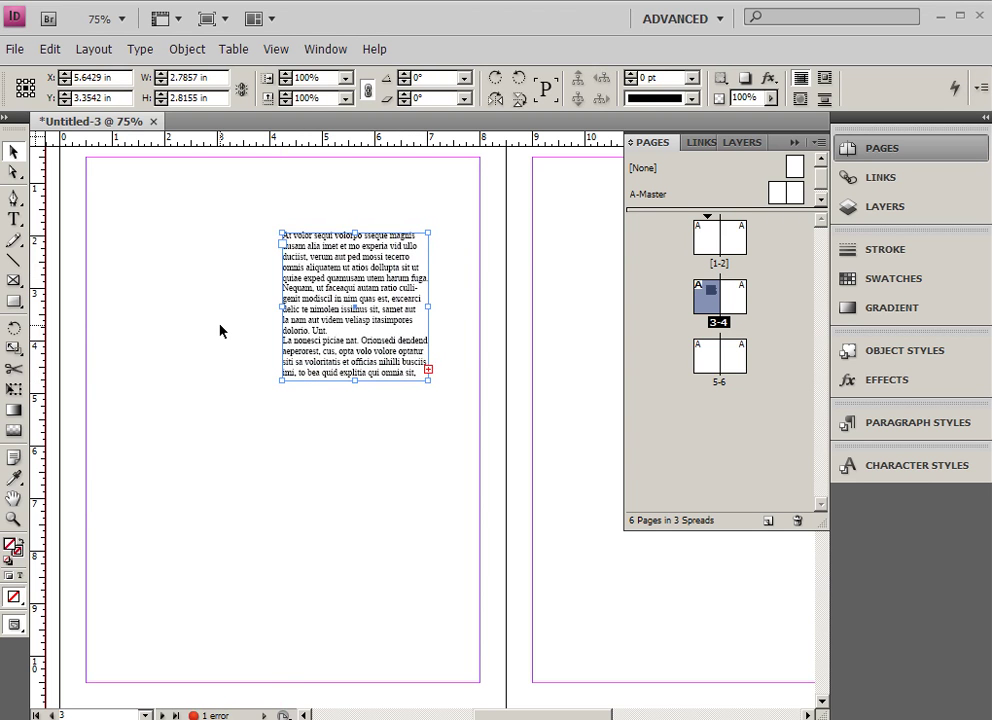
Choose the Ellipse Frame Tool from the Rectangle Frame tool's flyout.
click(14, 283)
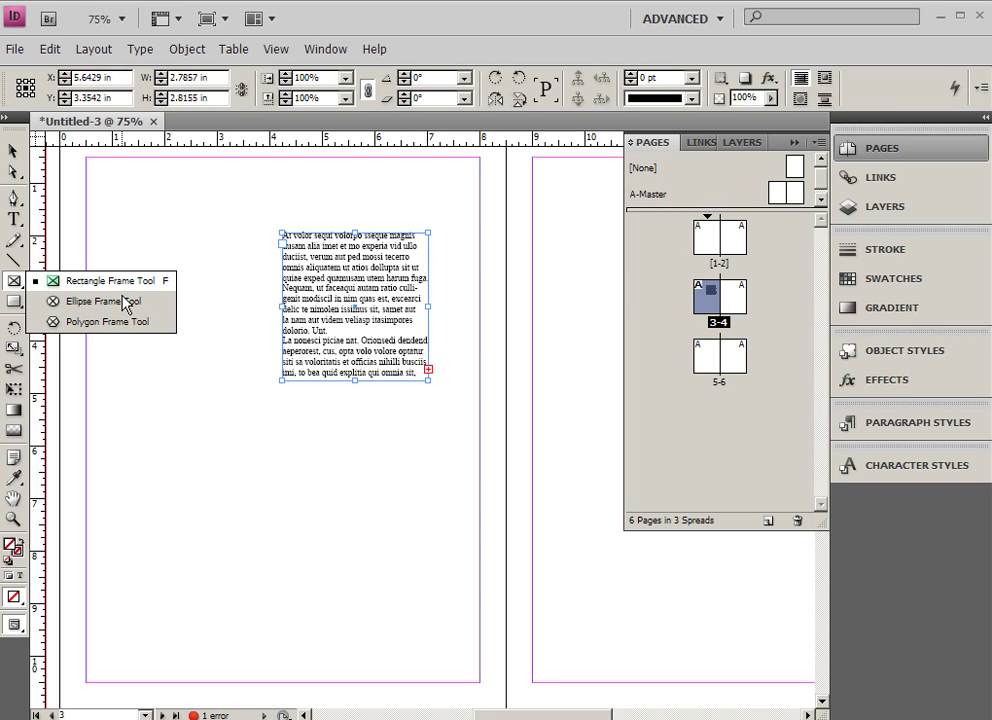
click(14, 302)
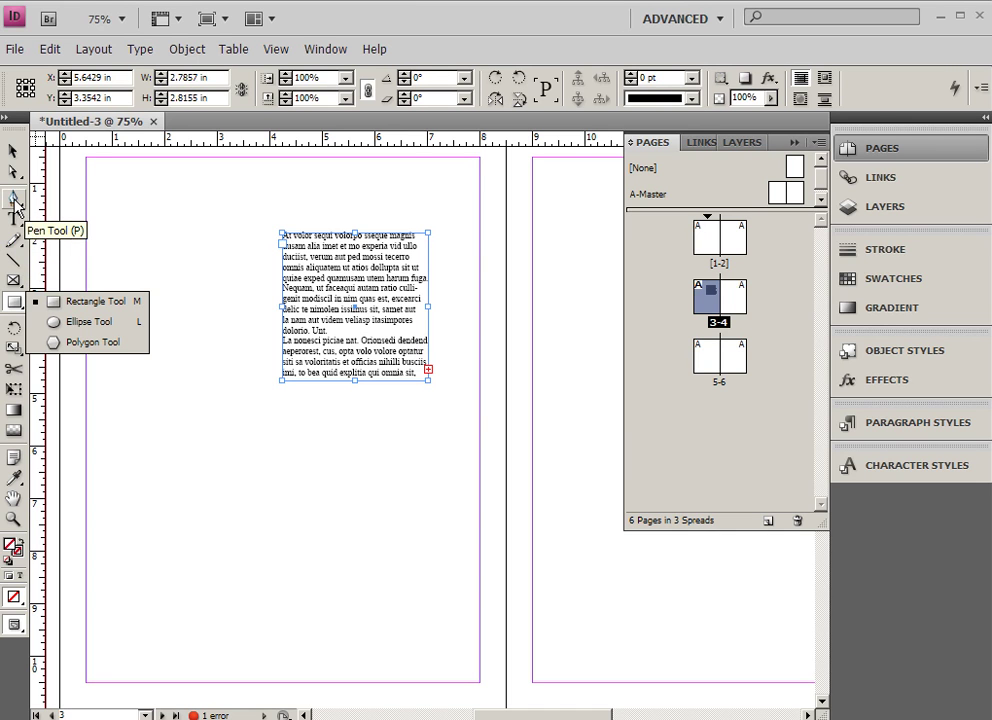
click(15, 283)
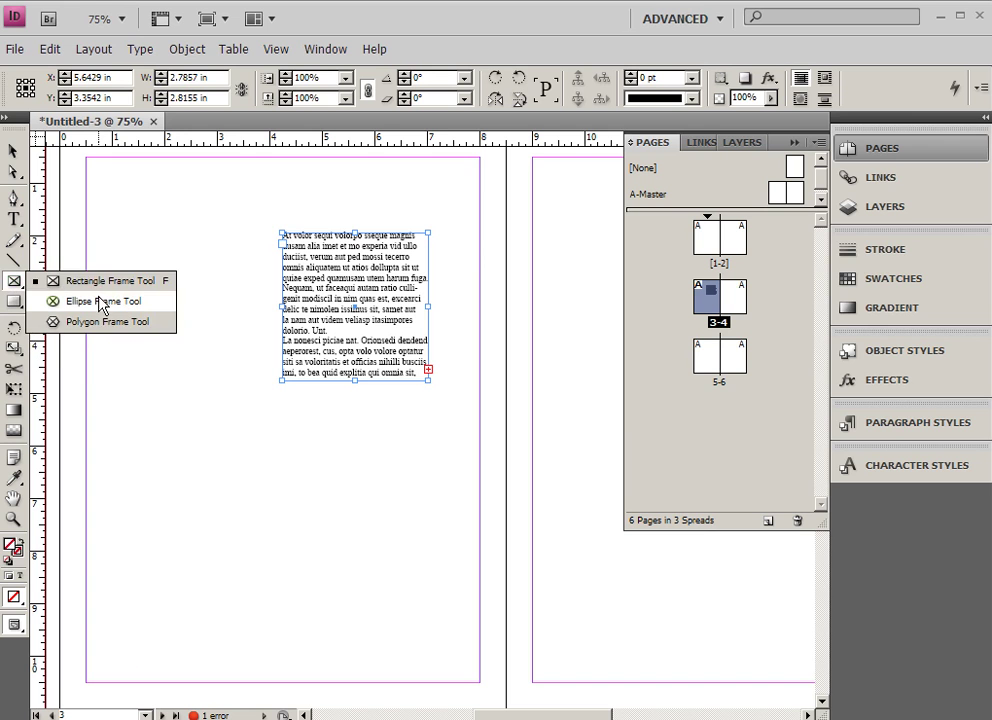
click(103, 302)
Draw a crossed ellipse frame at left and a 2.4107 × 4.2097 in plain ellipse below the text.
drag(109, 291, 258, 520)
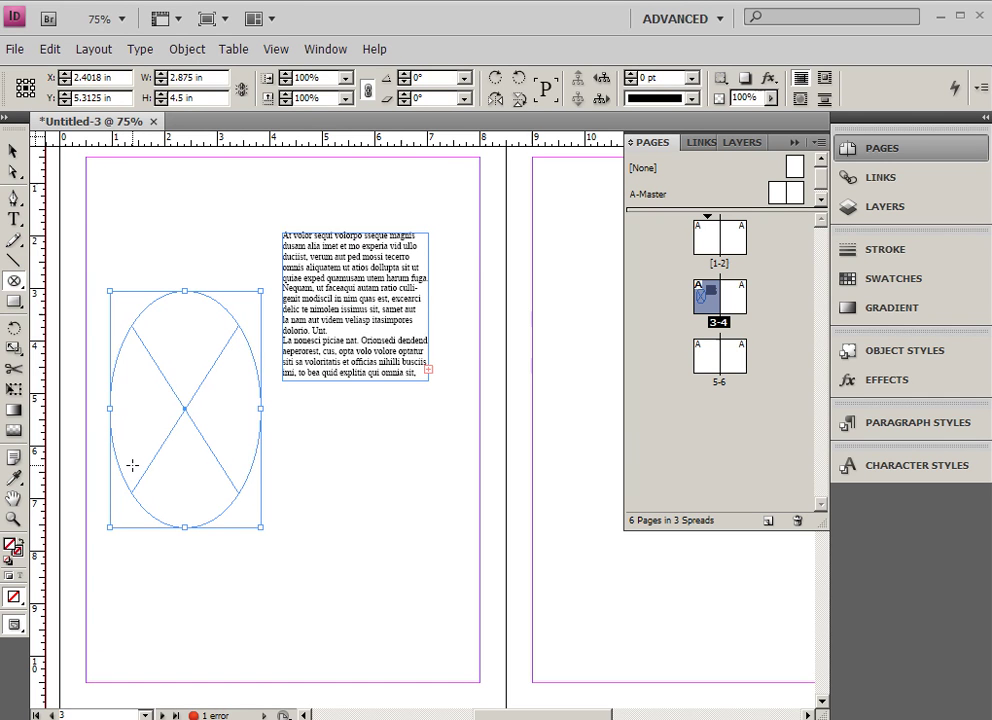
drag(17, 311, 85, 321)
mouse_move(283, 425)
mouse_down()
mouse_move(405, 622)
mouse_move(408, 647)
mouse_up()
click(14, 151)
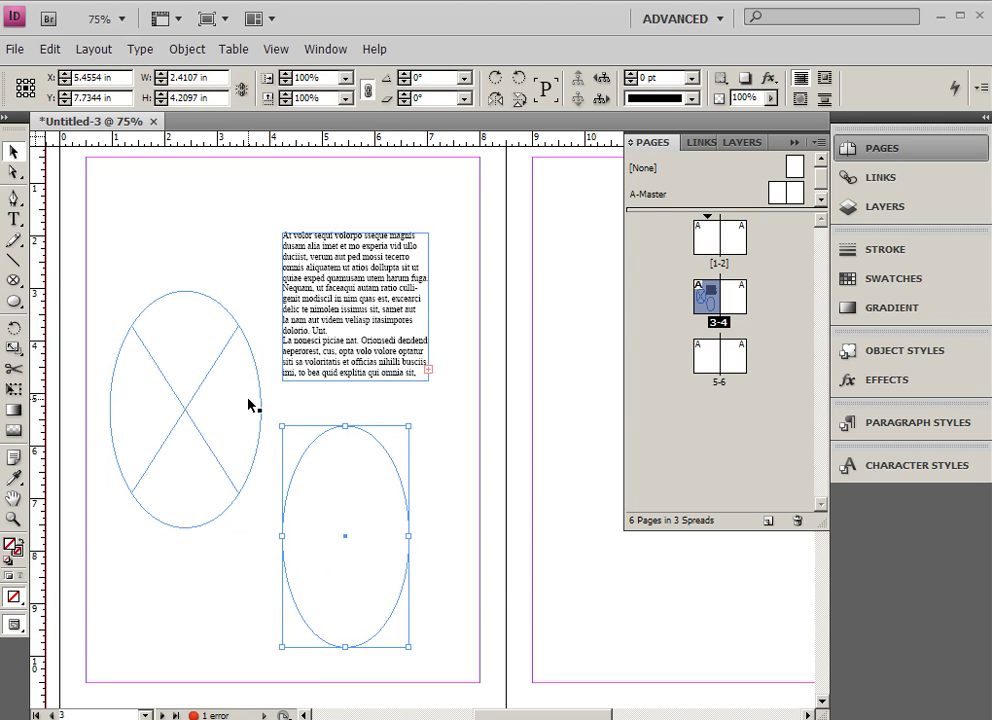
click(183, 412)
Set the left ellipse's content to Unassigned.
right_click(183, 412)
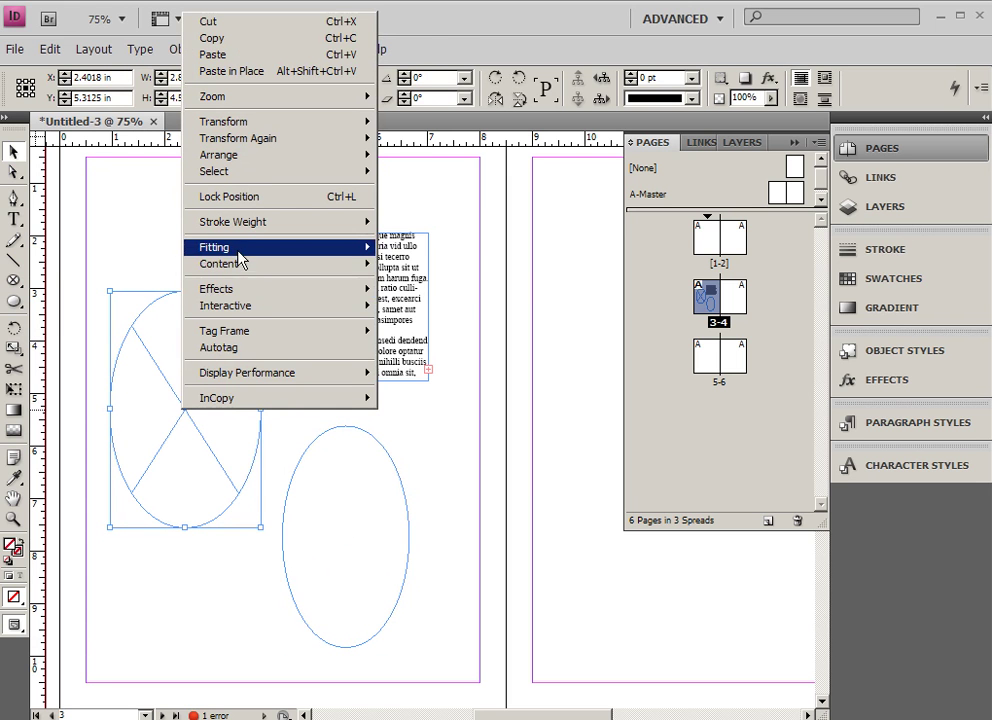
mouse_move(229, 268)
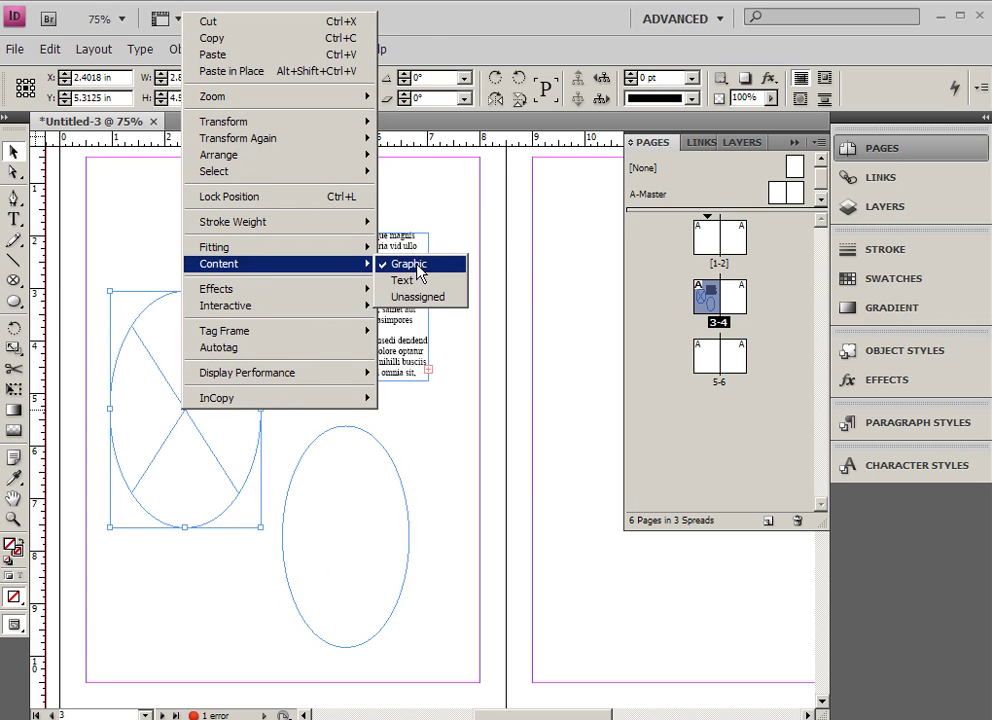
click(411, 298)
click(361, 474)
Set the lower-right ellipse's content to Graphic.
click(352, 430)
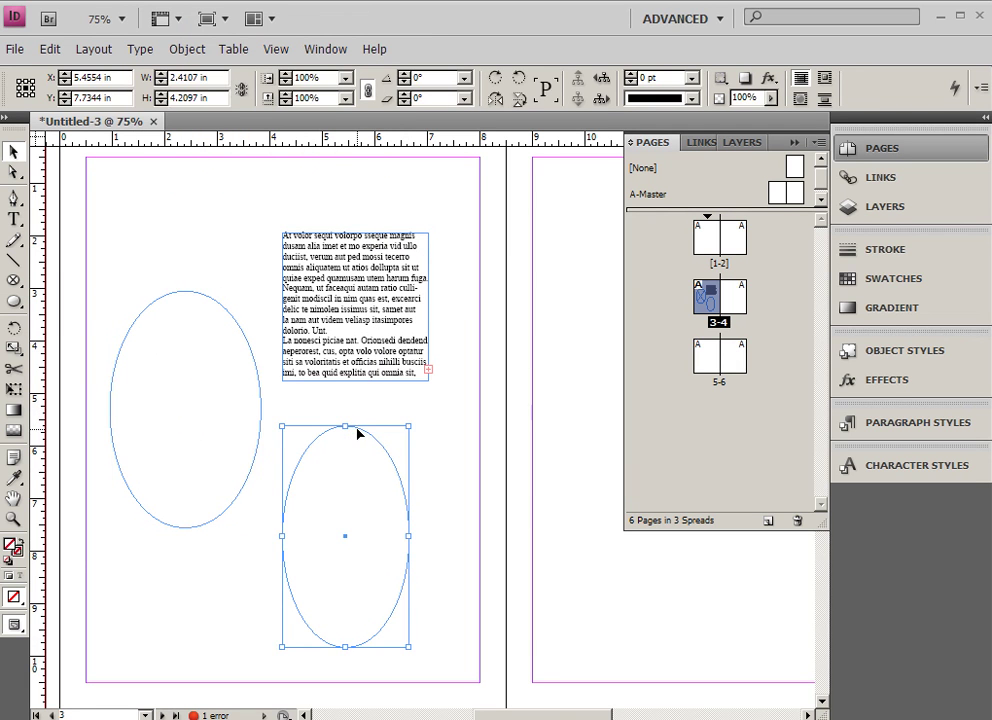
right_click(345, 542)
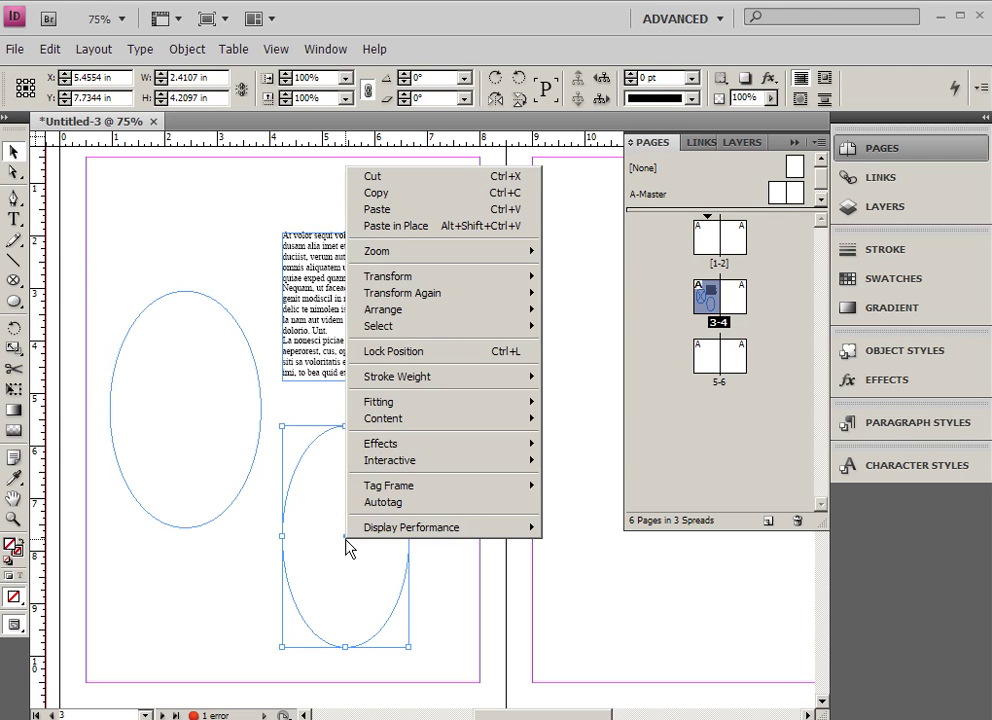
mouse_move(483, 431)
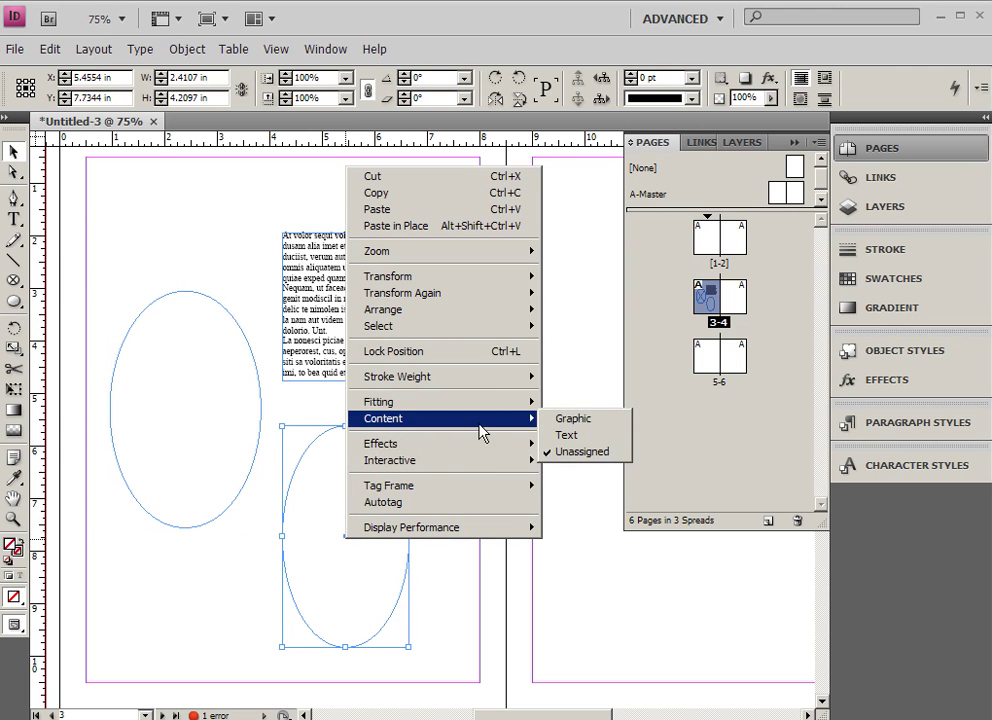
click(580, 418)
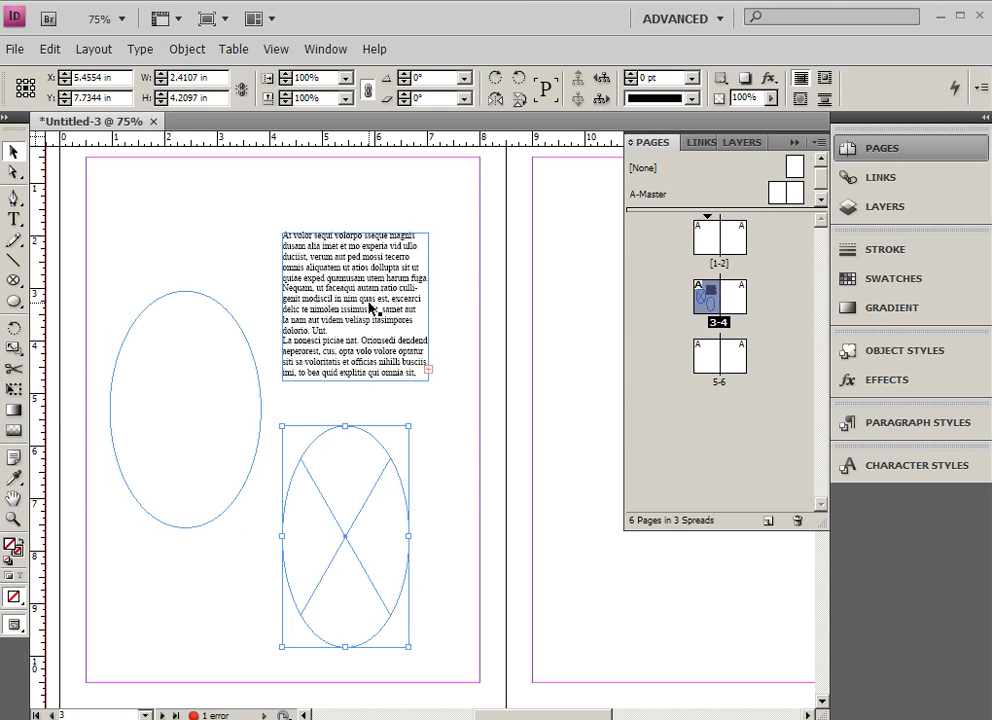
Thread the rectangular frame's overflow text into the left ellipse.
click(370, 308)
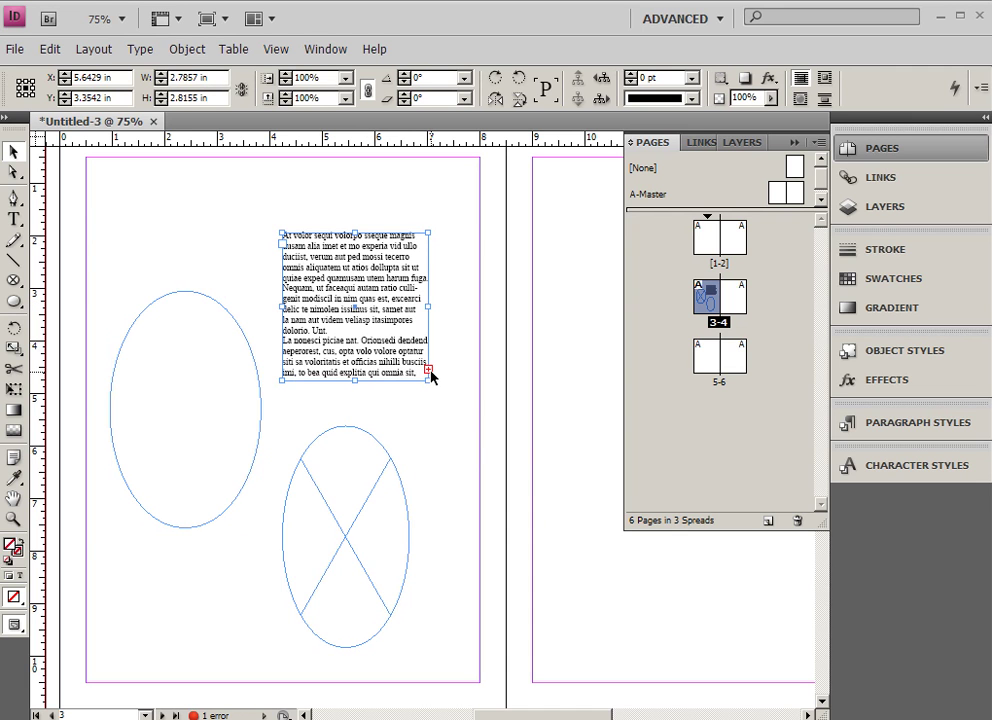
click(429, 370)
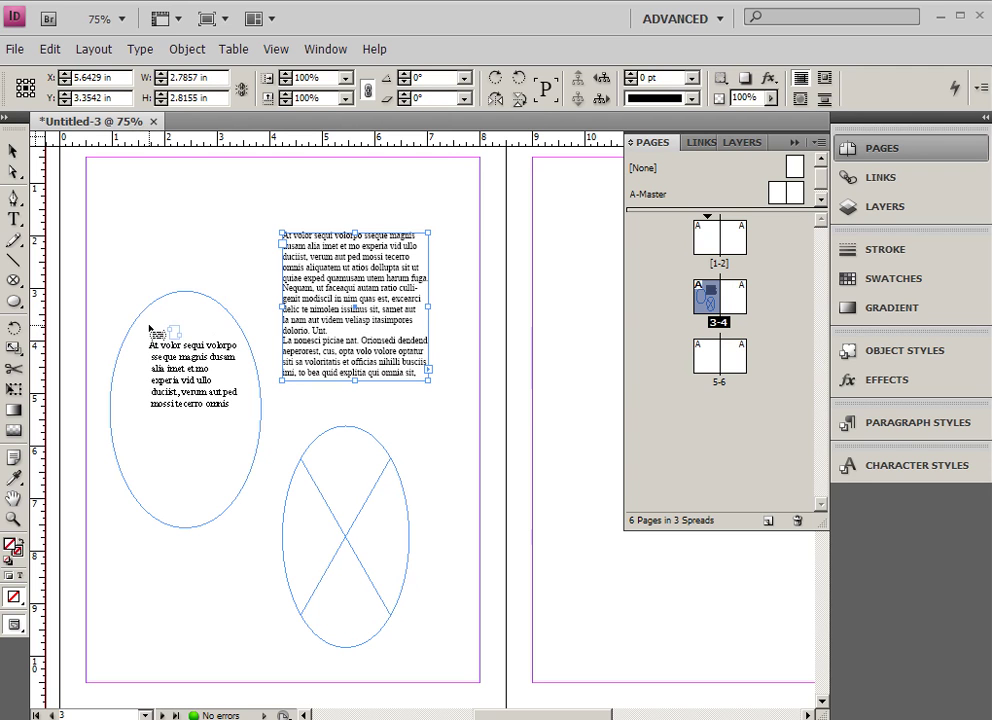
click(150, 328)
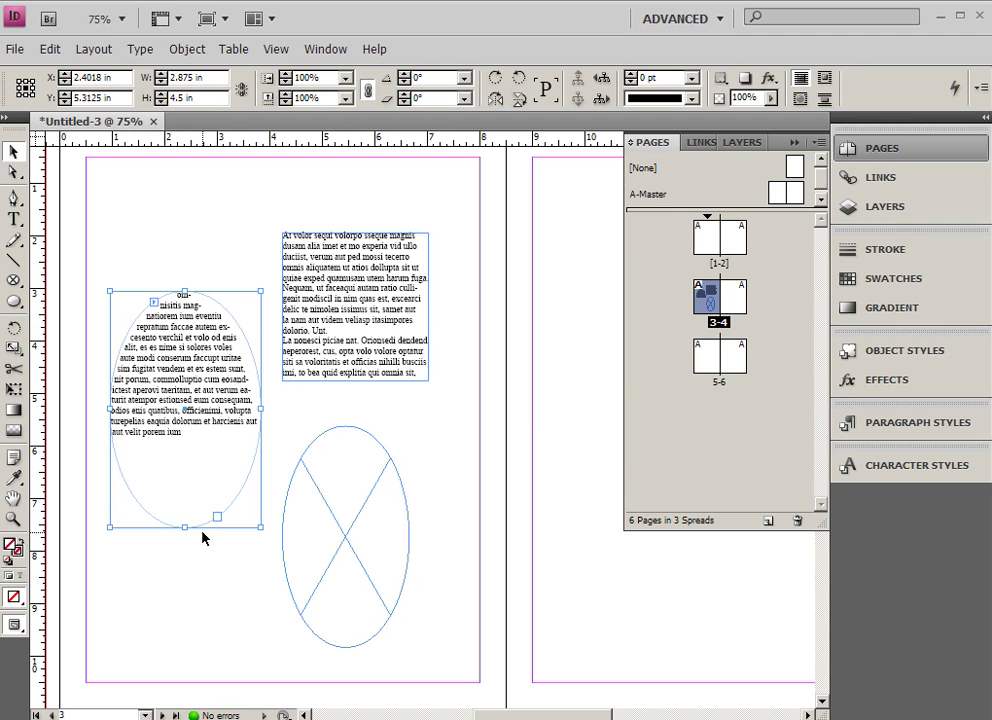
Delete the rectangular text frame, leaving the text in the ellipse.
click(316, 333)
key(Delete)
click(205, 473)
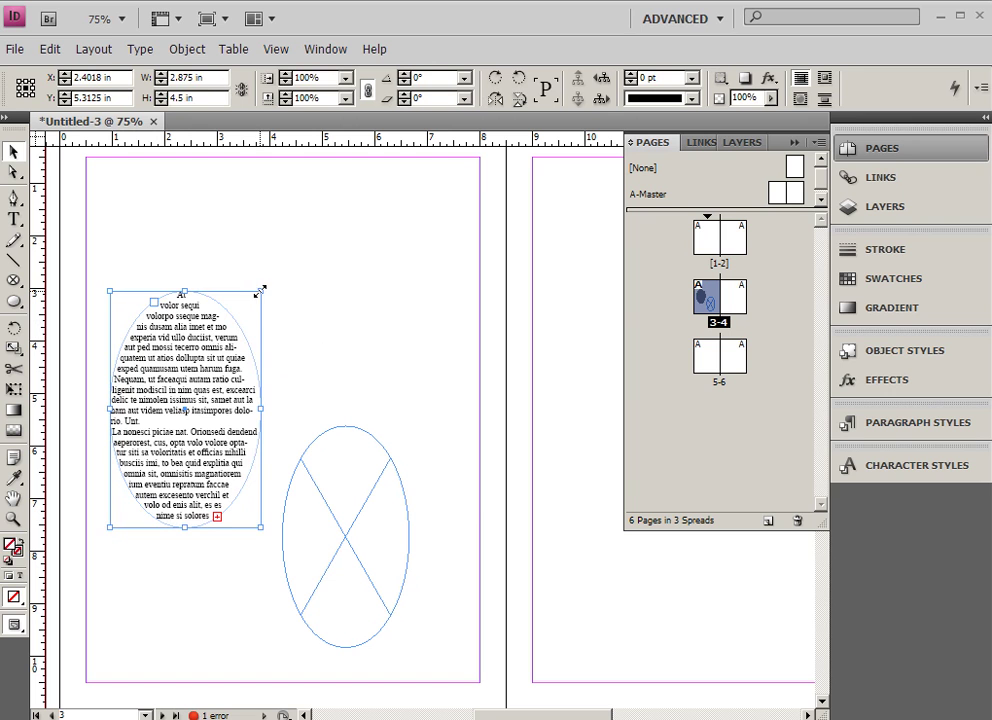
Reshape the text ellipse into a curving 4.2286 × 5.6518 in freeform and nudge it up-left.
drag(261, 290, 282, 268)
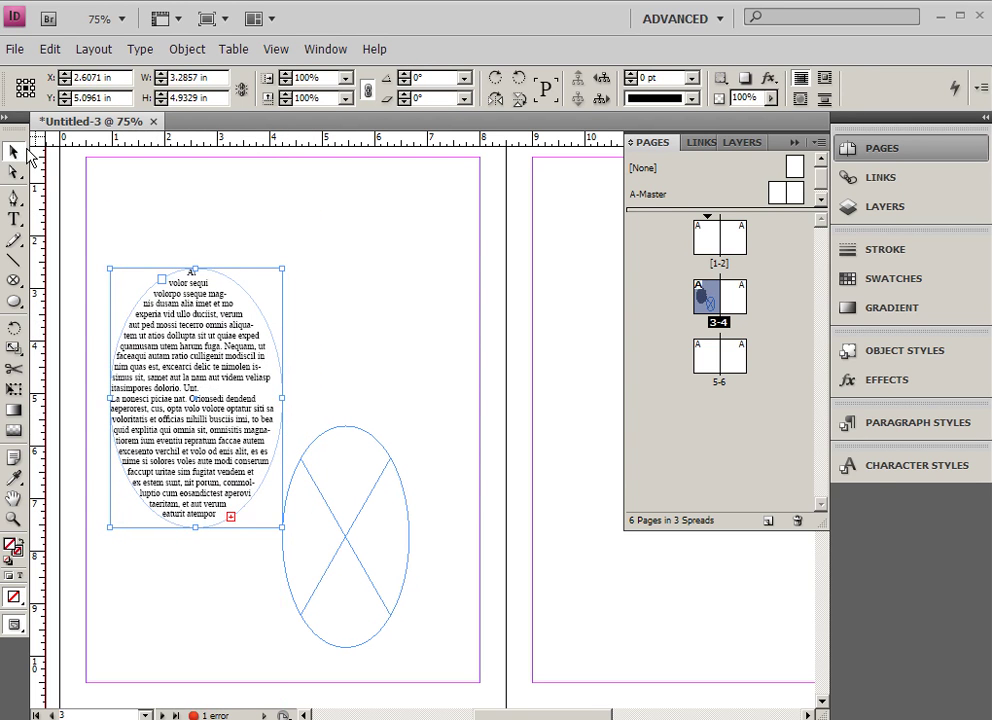
click(14, 172)
click(195, 271)
drag(195, 271, 140, 232)
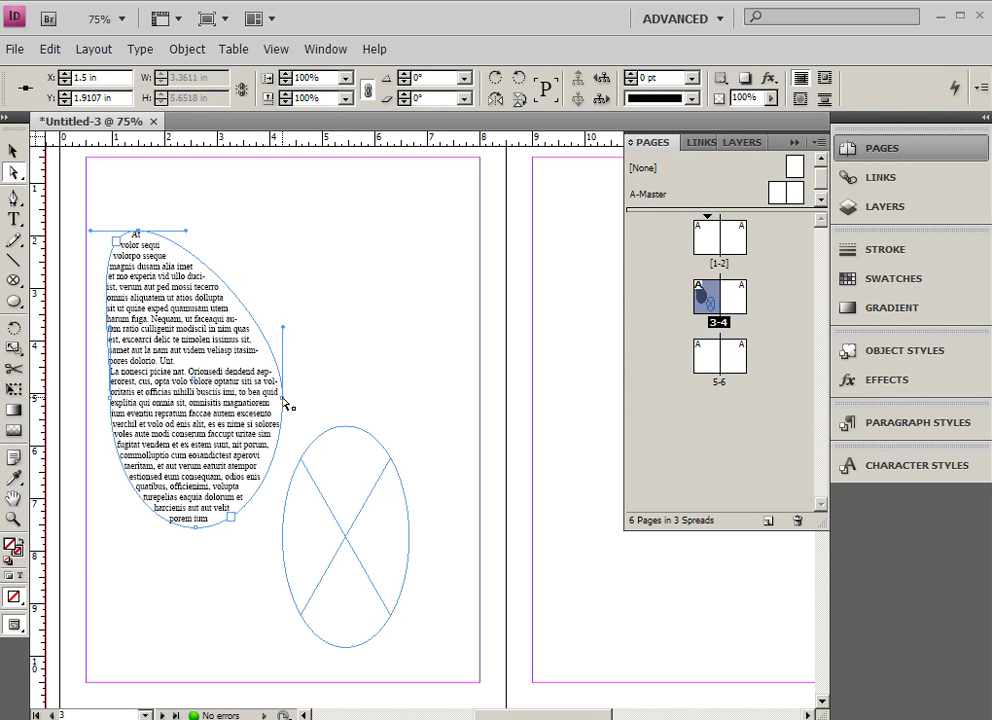
drag(286, 400, 317, 302)
drag(316, 378, 224, 386)
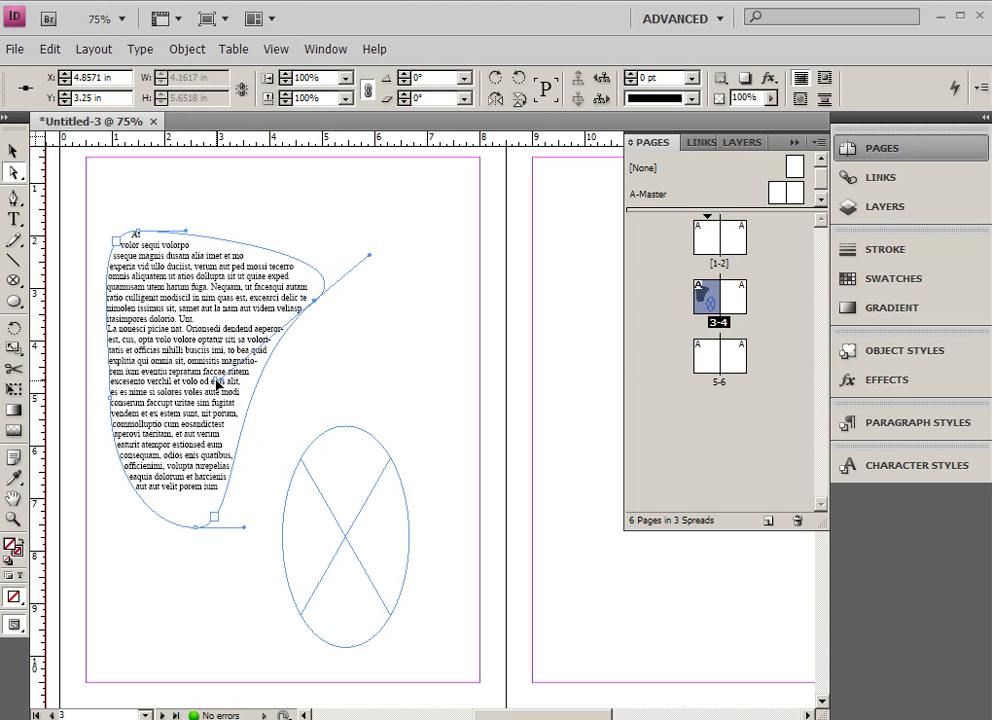
drag(222, 385, 168, 371)
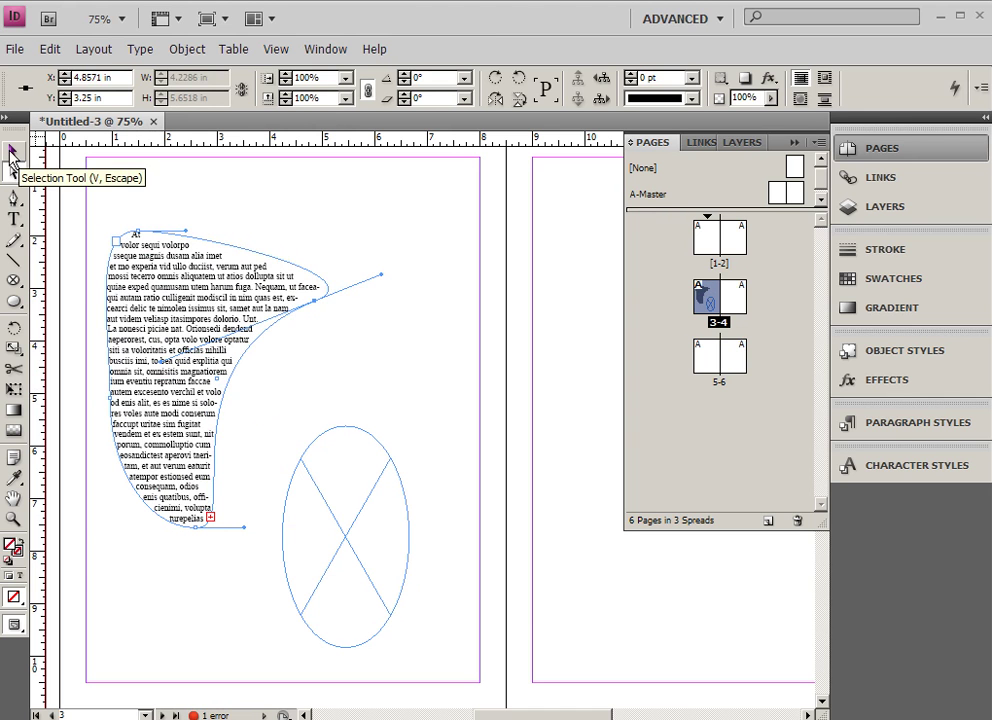
click(13, 150)
drag(122, 224, 157, 237)
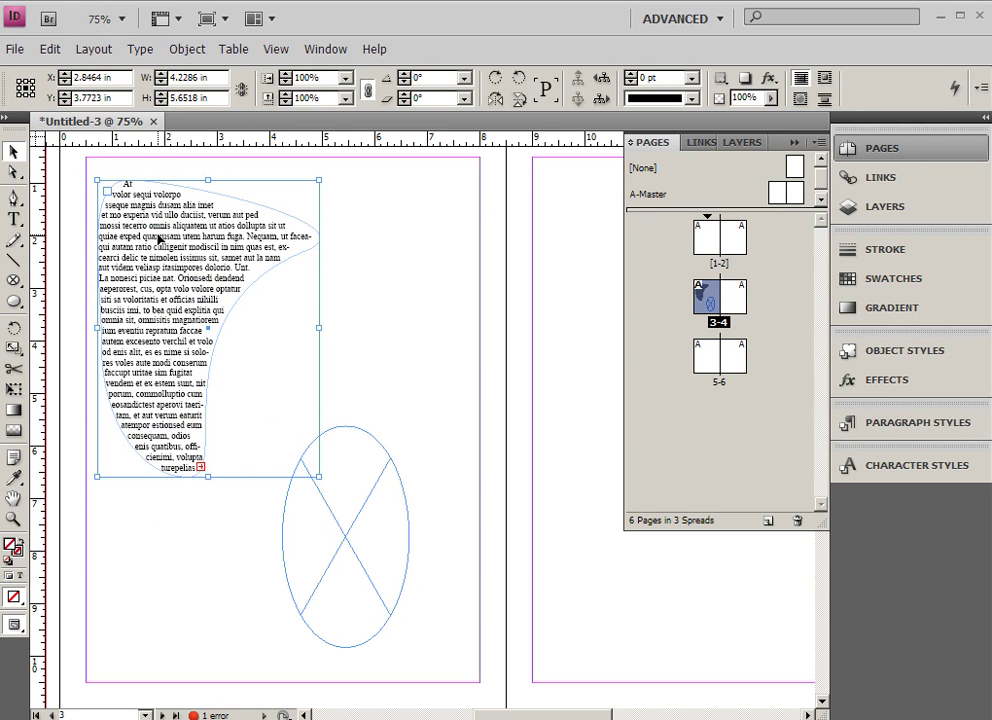
Move the empty ellipse up and thread the freeform frame's overflow text into it.
click(345, 427)
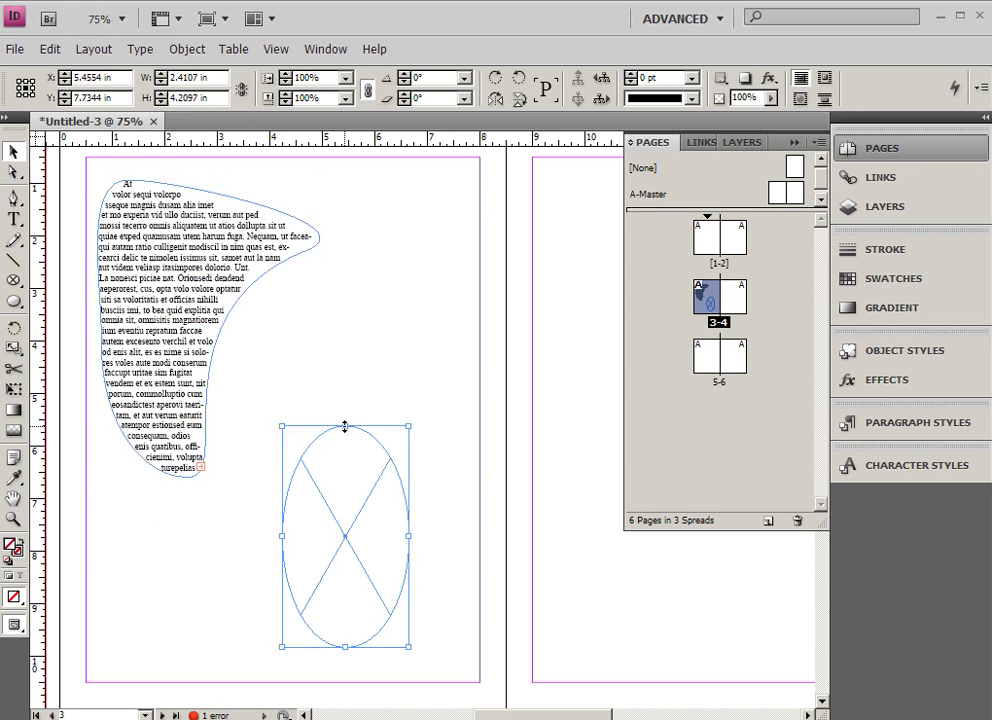
drag(325, 440, 348, 264)
click(199, 288)
click(201, 467)
click(343, 354)
Delete the freeform frame and enlarge the ellipse to 4.25 × 4.4464 in so all text fits.
click(200, 278)
key(Delete)
click(332, 418)
drag(305, 470, 209, 483)
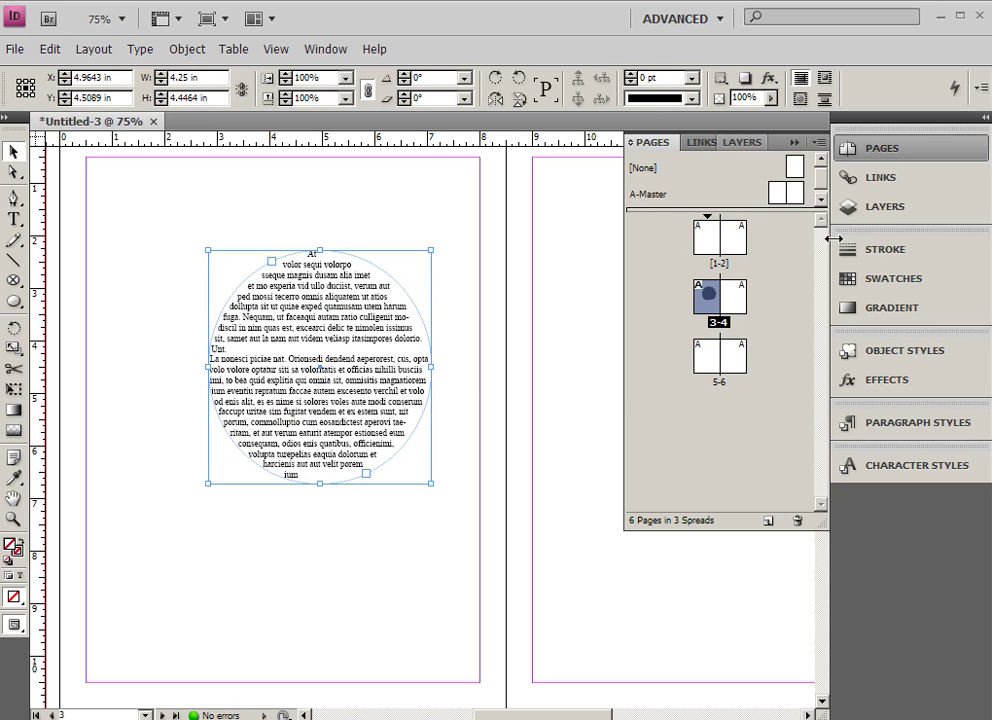
Fill the circle with the C=0 M=0 Y=100 K=0 yellow swatch.
click(900, 282)
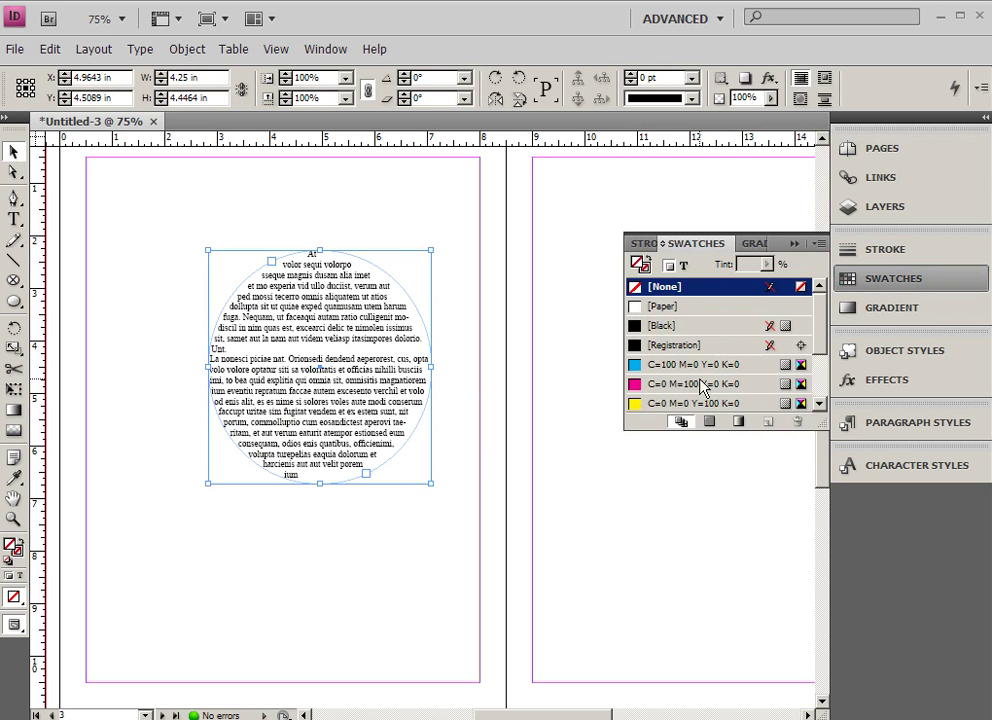
click(686, 403)
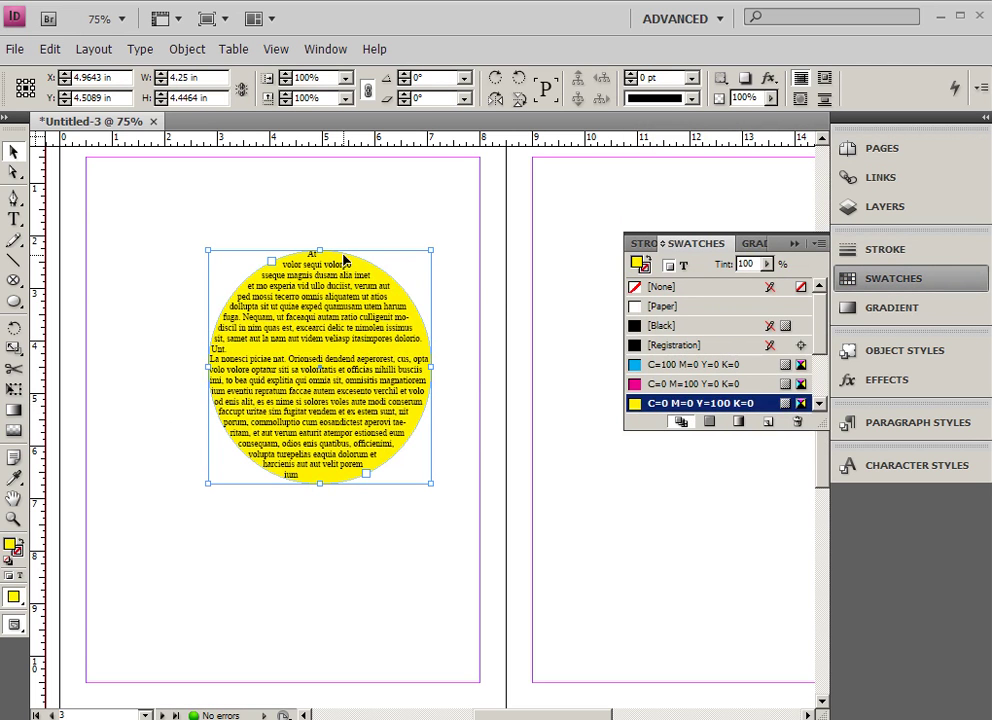
click(680, 366)
click(680, 405)
Open Text Frame Options for the yellow circle and set it to 3 columns.
right_click(329, 291)
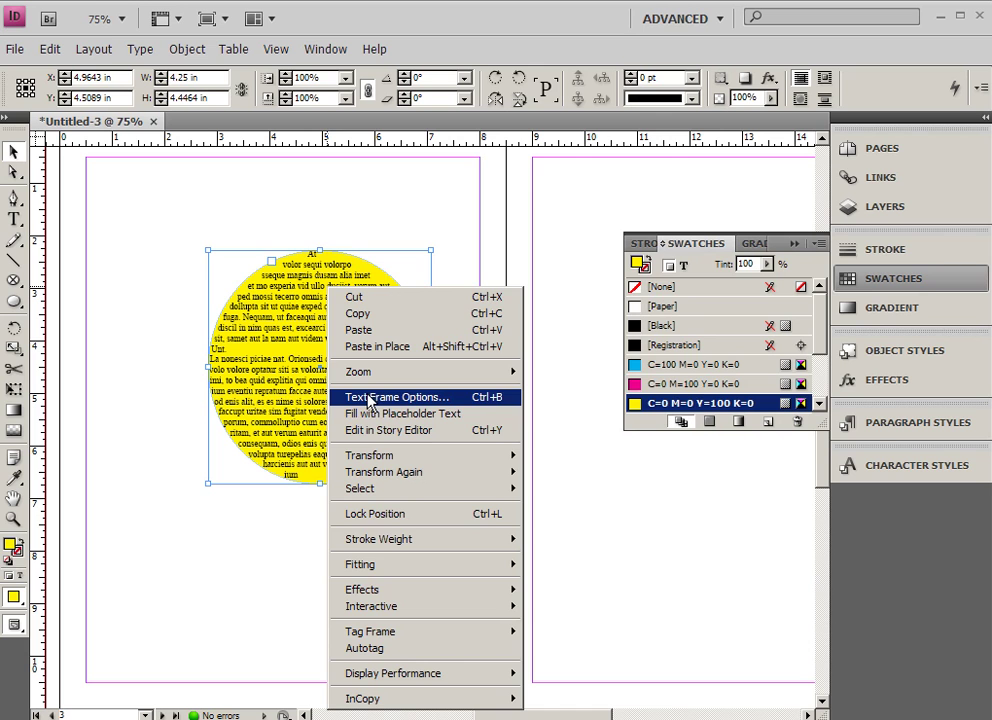
click(369, 398)
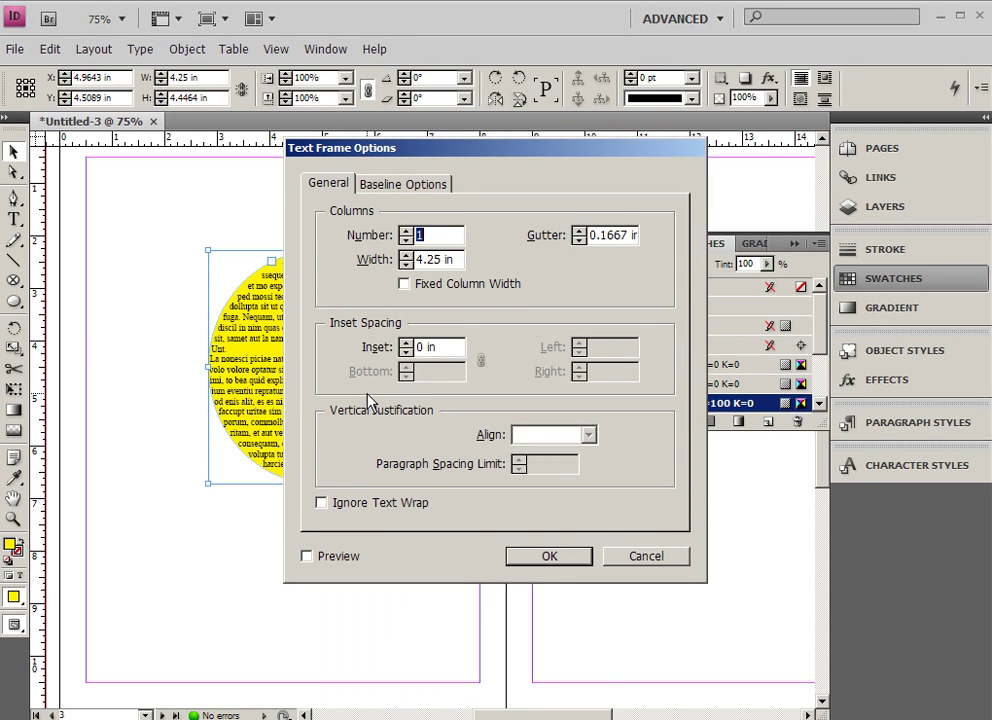
drag(473, 150, 650, 171)
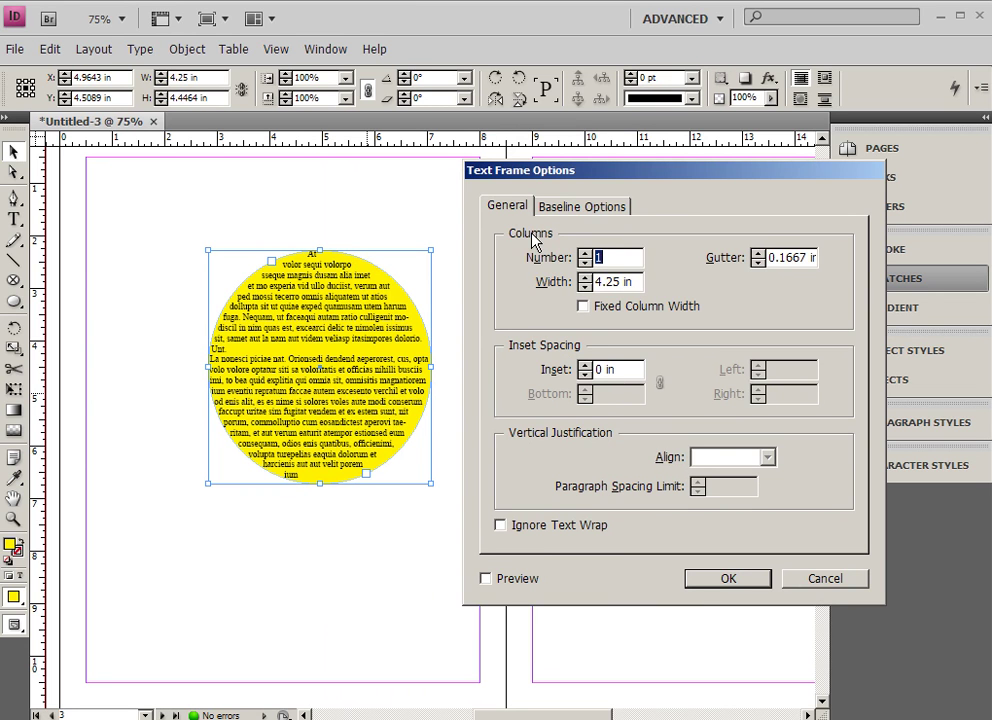
click(585, 253)
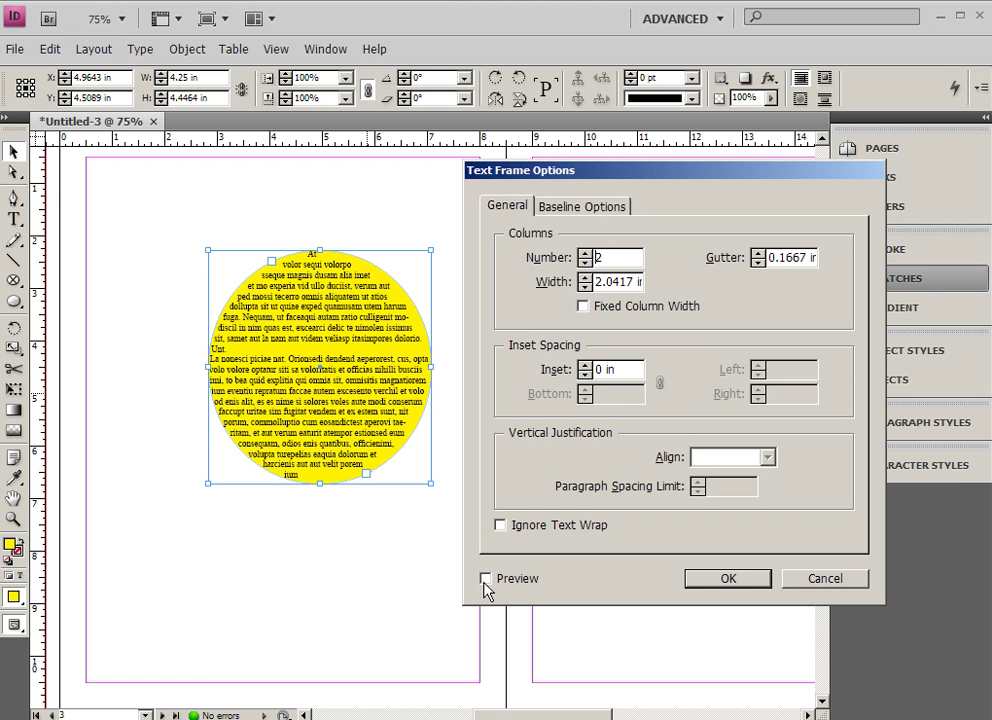
click(486, 580)
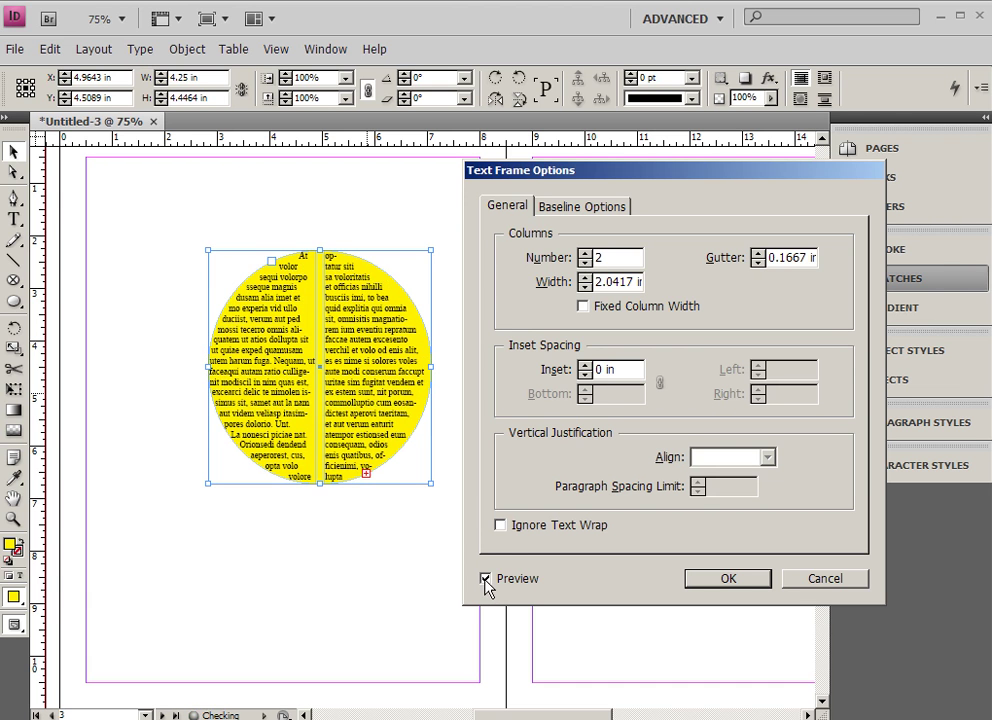
click(586, 253)
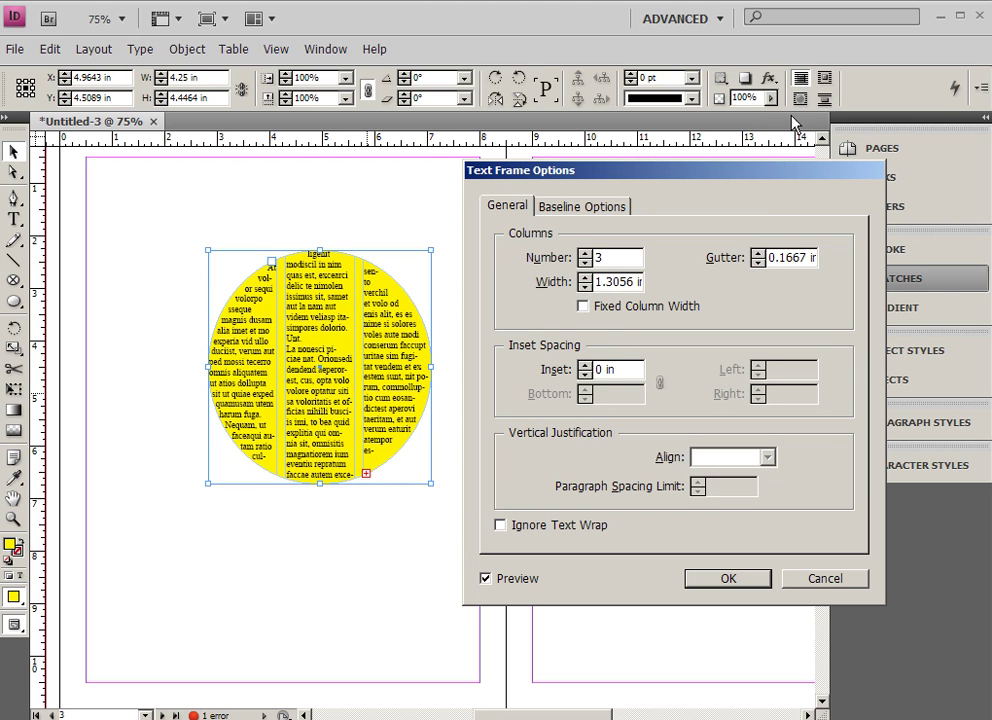
Widen the columns to 1.4375 in and set the inset to 0.1875 in.
click(585, 279)
click(585, 279)
click(585, 279)
click(585, 279)
click(585, 279)
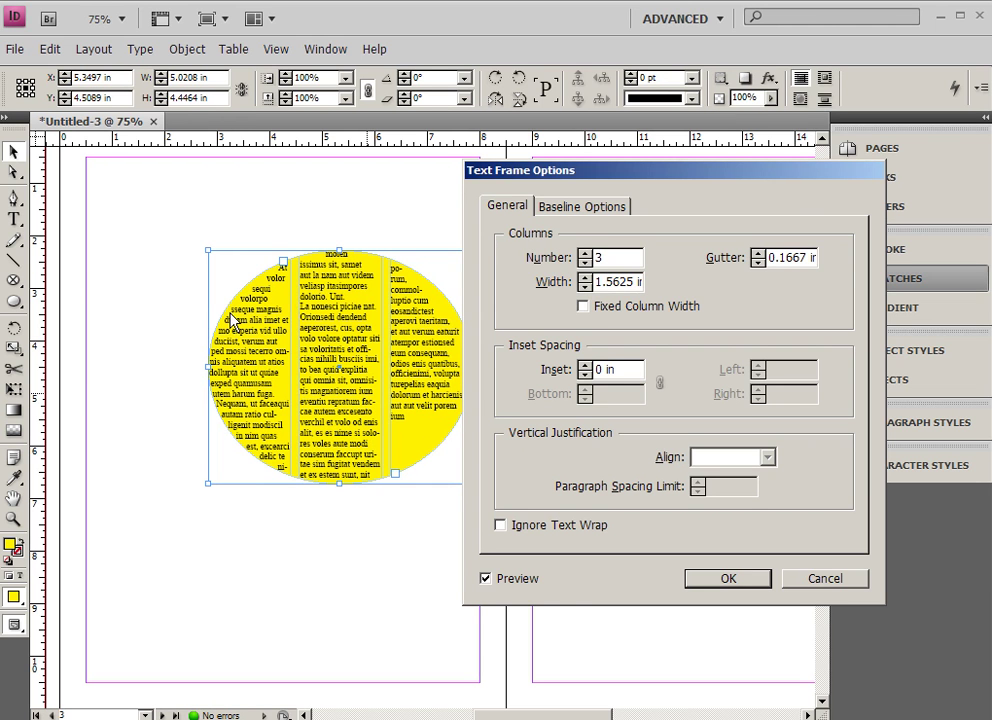
click(585, 287)
click(585, 287)
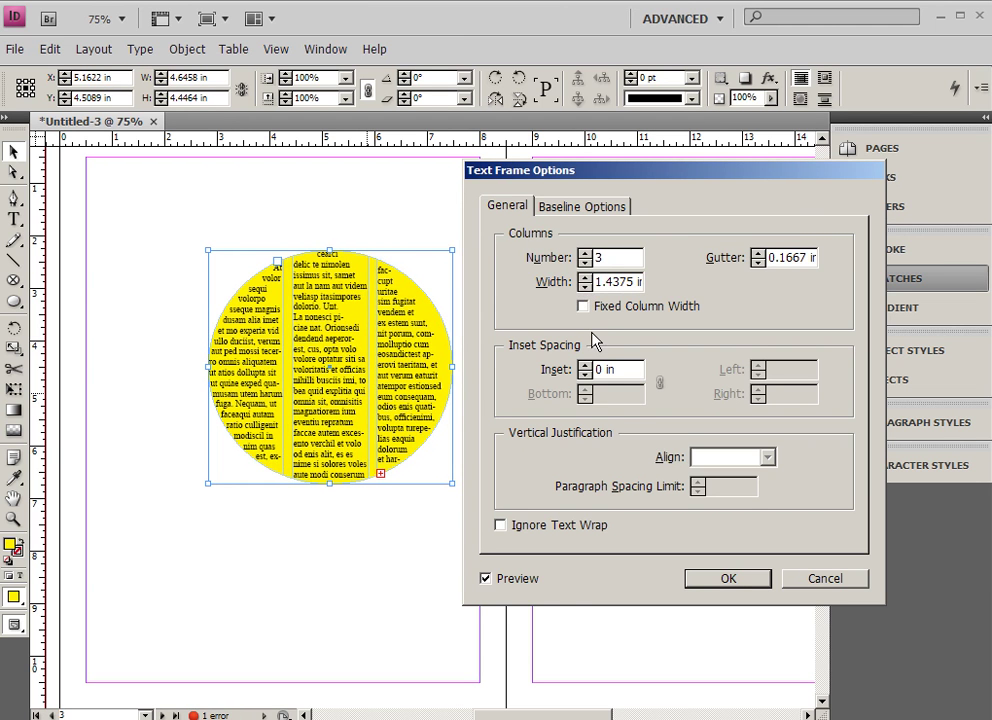
click(585, 309)
click(585, 309)
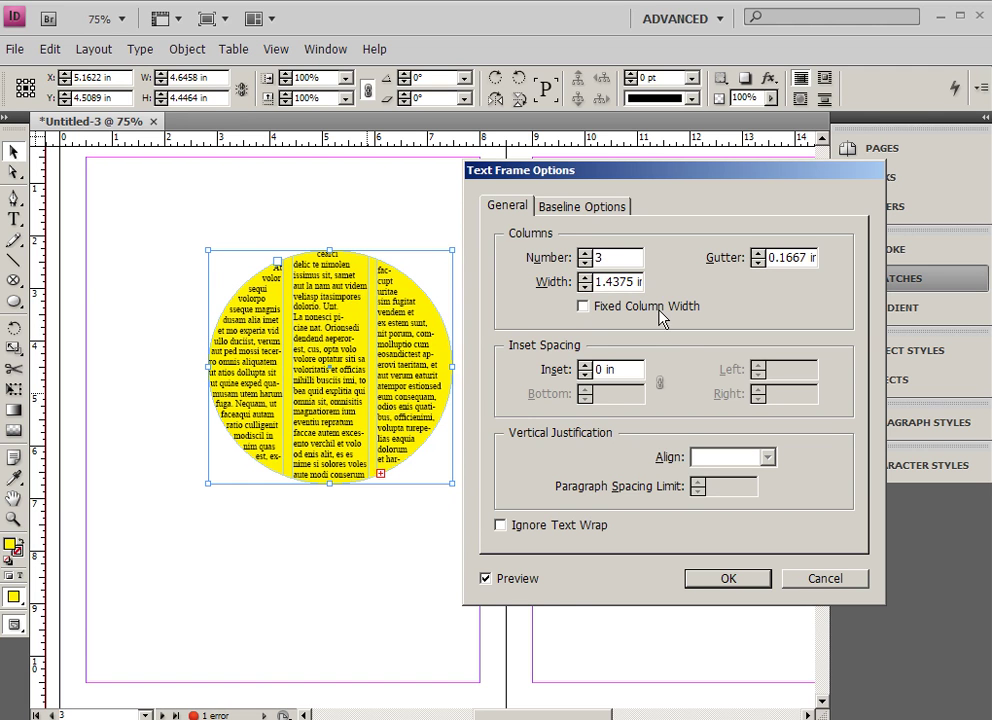
click(584, 364)
click(584, 364)
click(584, 364)
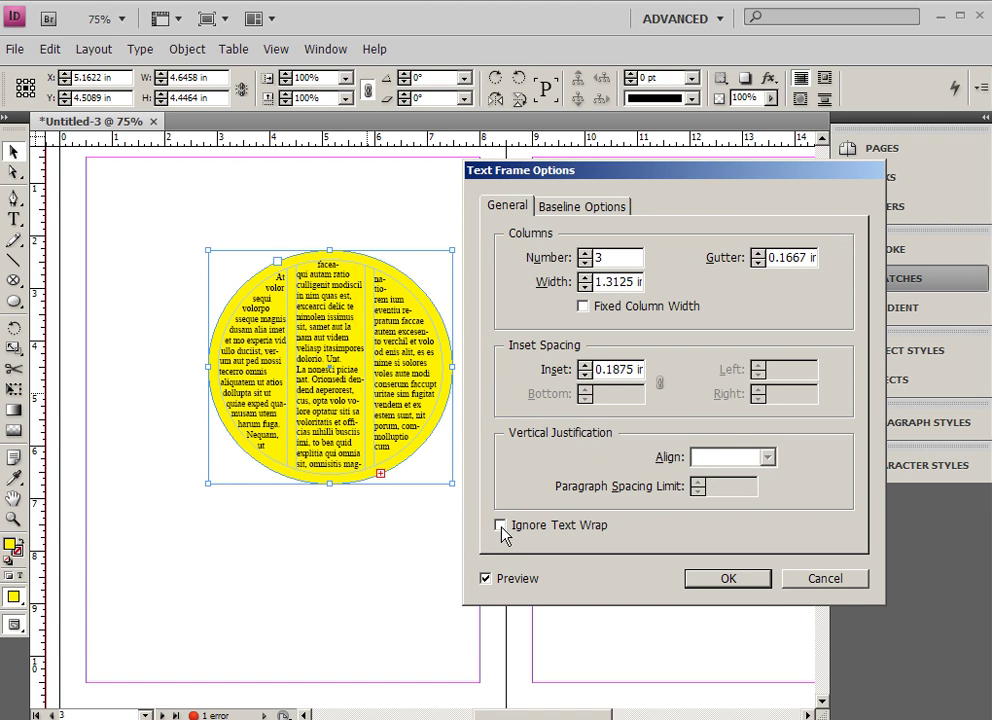
Apply the three-column settings and move the yellow circle up and to the left.
click(727, 578)
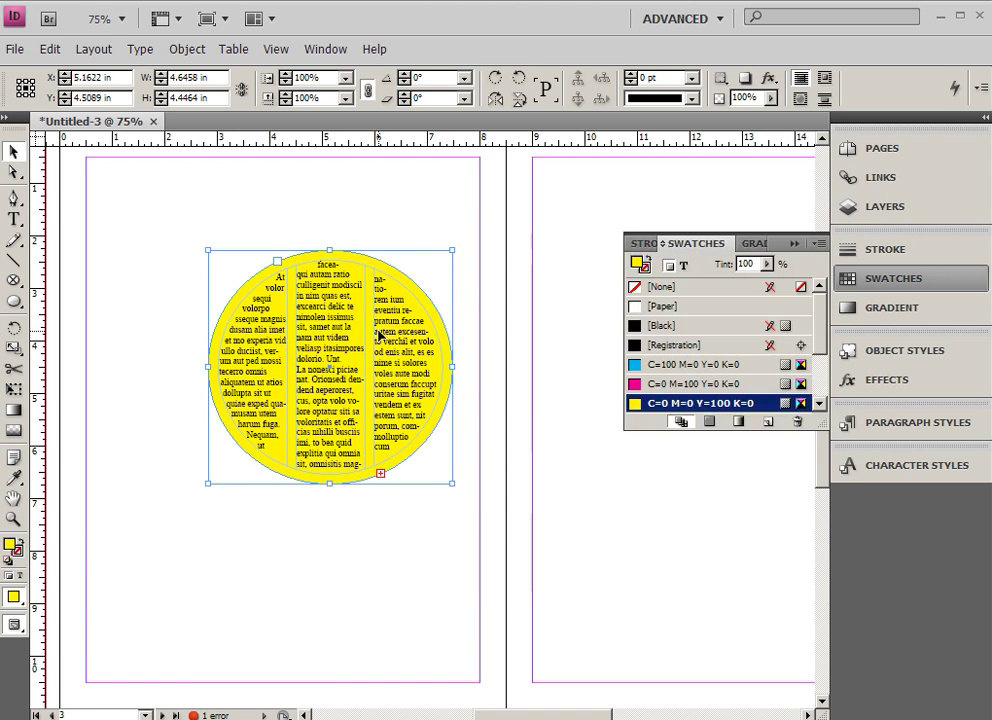
drag(386, 353, 292, 297)
click(414, 301)
click(172, 258)
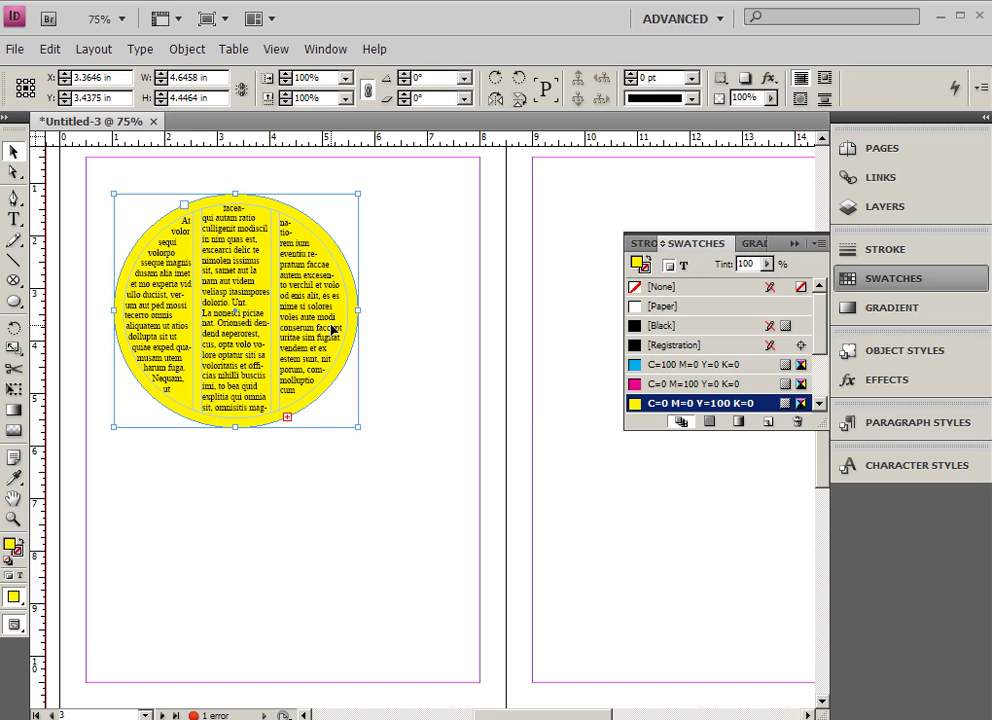
Switch to Preview screen mode and reselect the yellow circle.
click(15, 625)
click(77, 645)
click(250, 514)
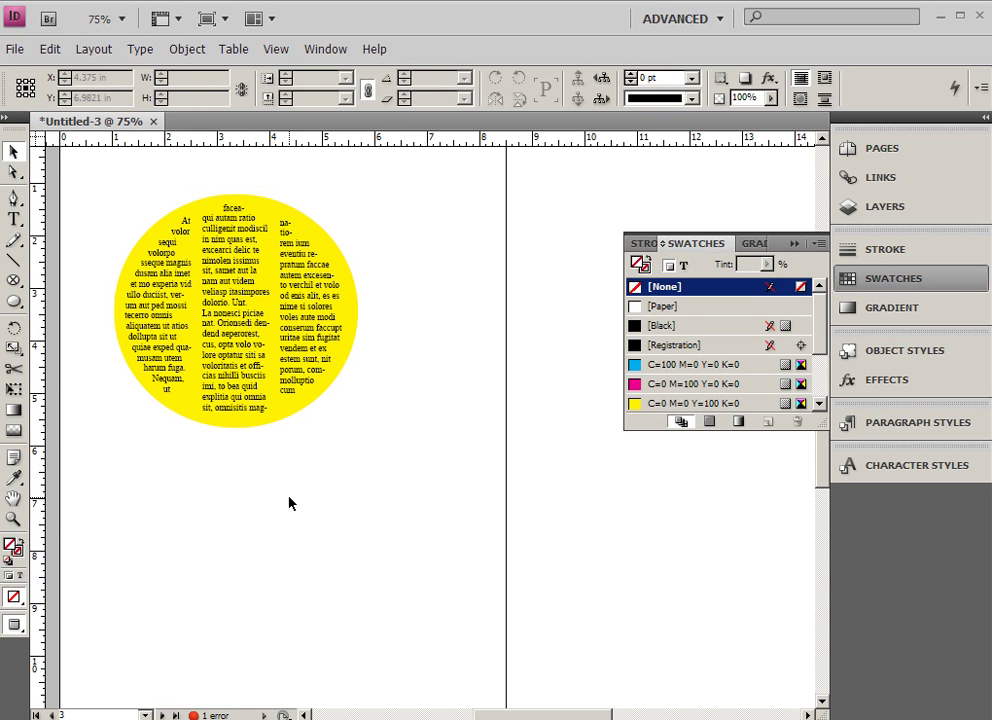
click(195, 220)
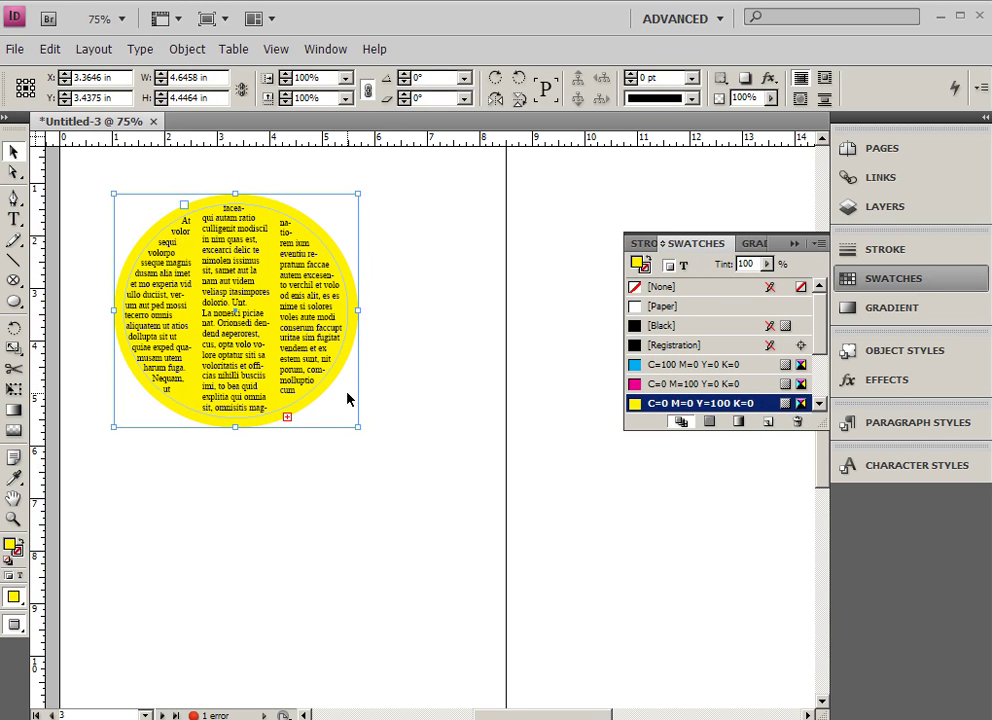
click(412, 354)
click(317, 343)
Draw a rectangular text frame below the circle and flow the circle's overset text into it.
click(14, 222)
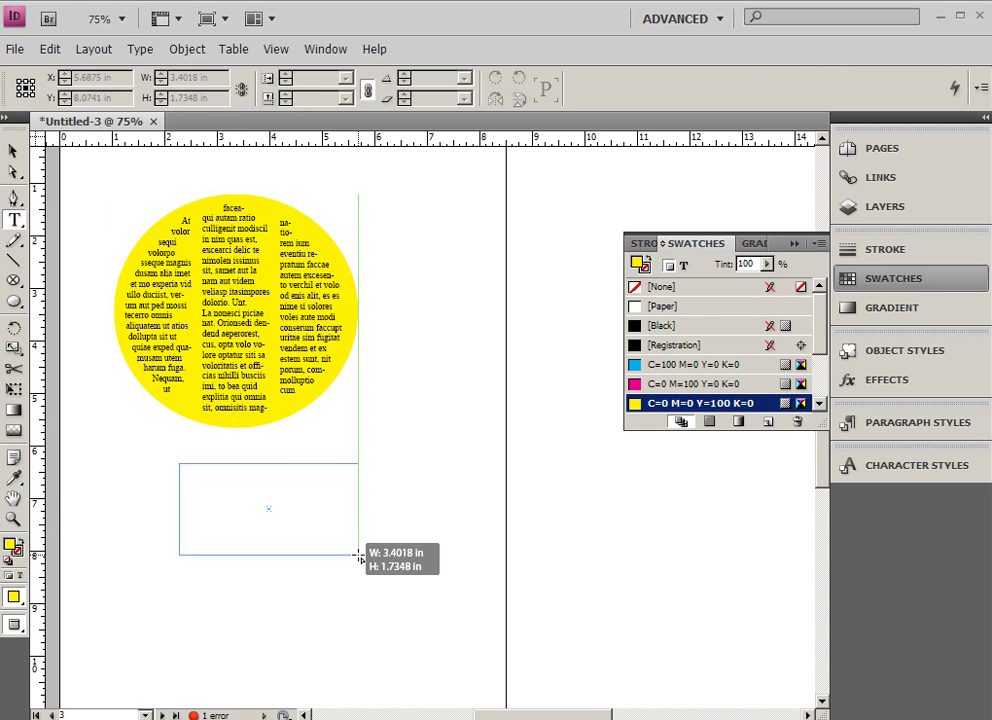
drag(360, 557, 405, 628)
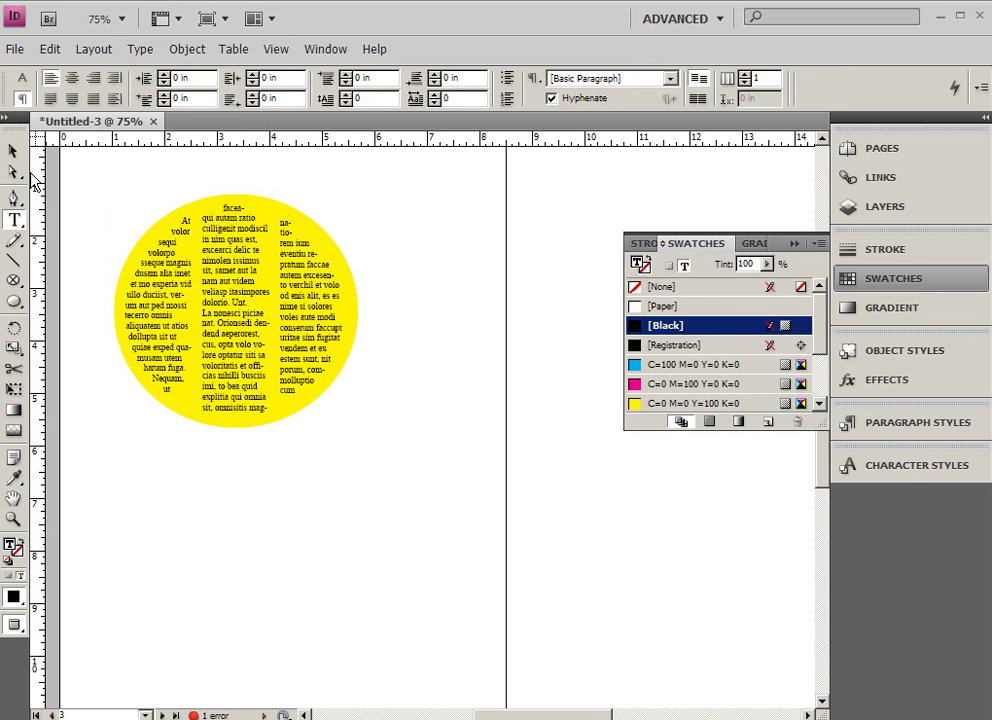
click(13, 150)
click(231, 380)
click(287, 416)
click(222, 520)
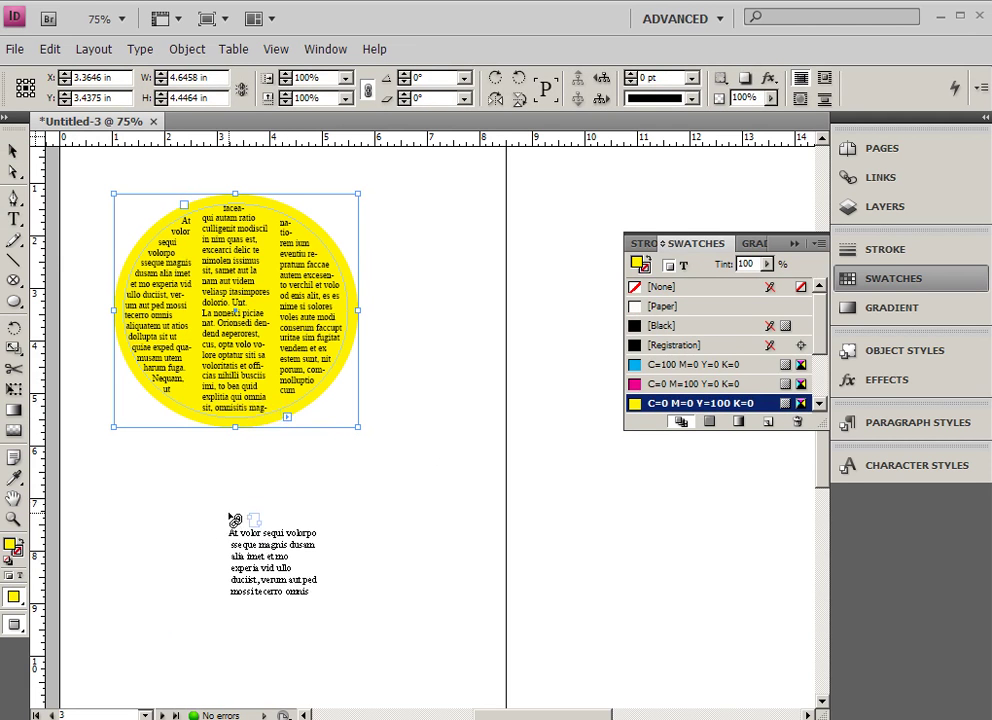
click(229, 514)
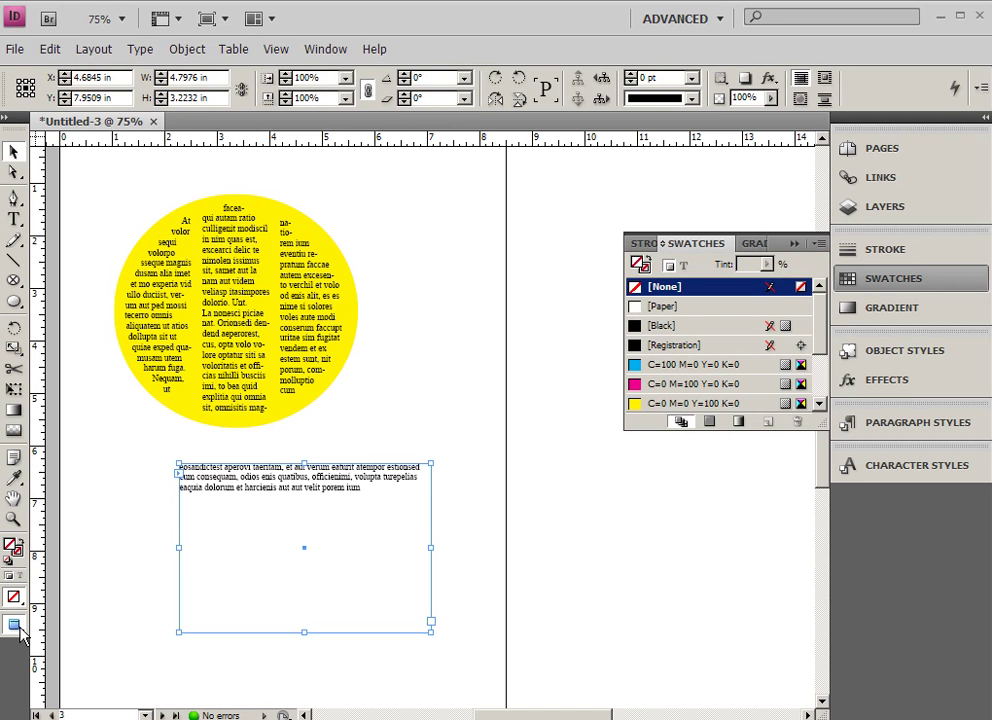
Show margins and guides again, delete the yellow circle, and move the rectangular frame up.
drag(18, 628, 60, 689)
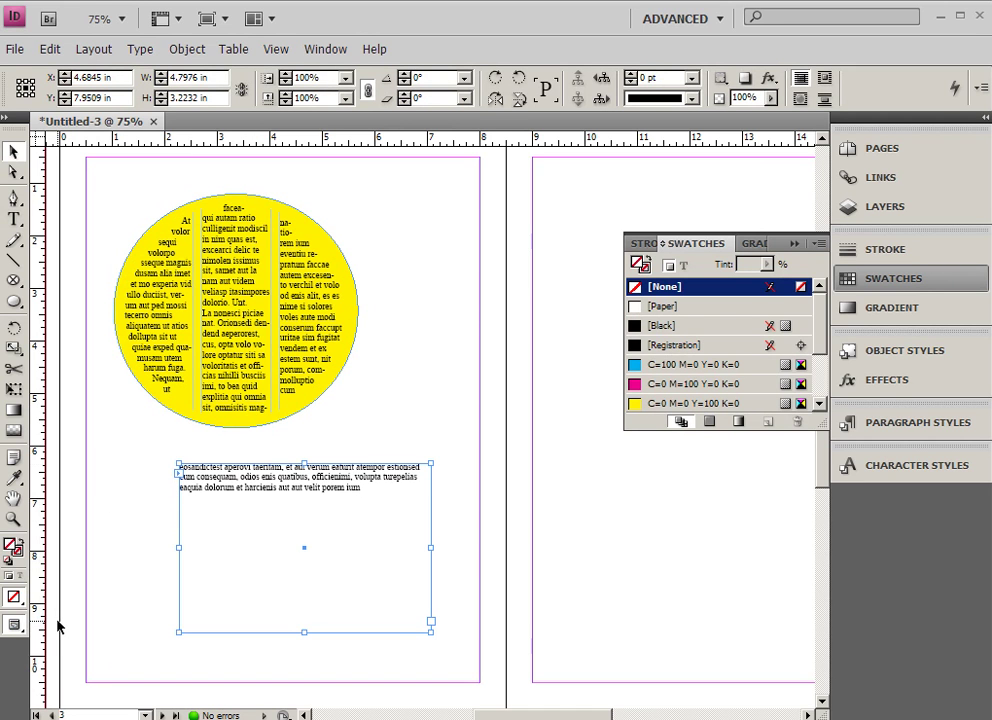
click(207, 336)
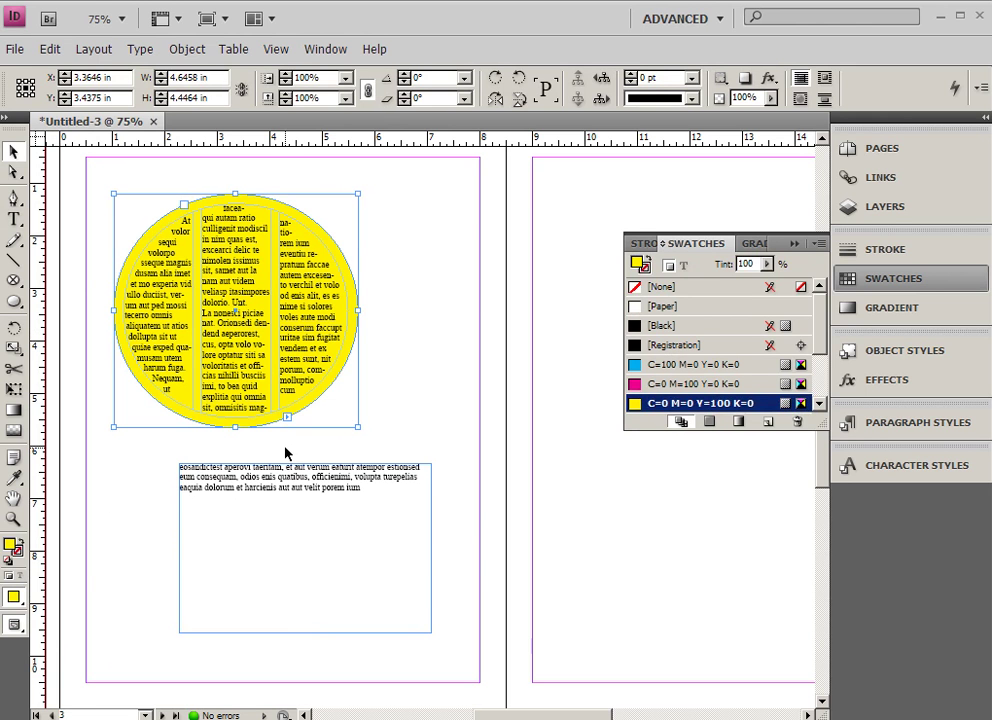
key(ctrl+shift+a)
key(Delete)
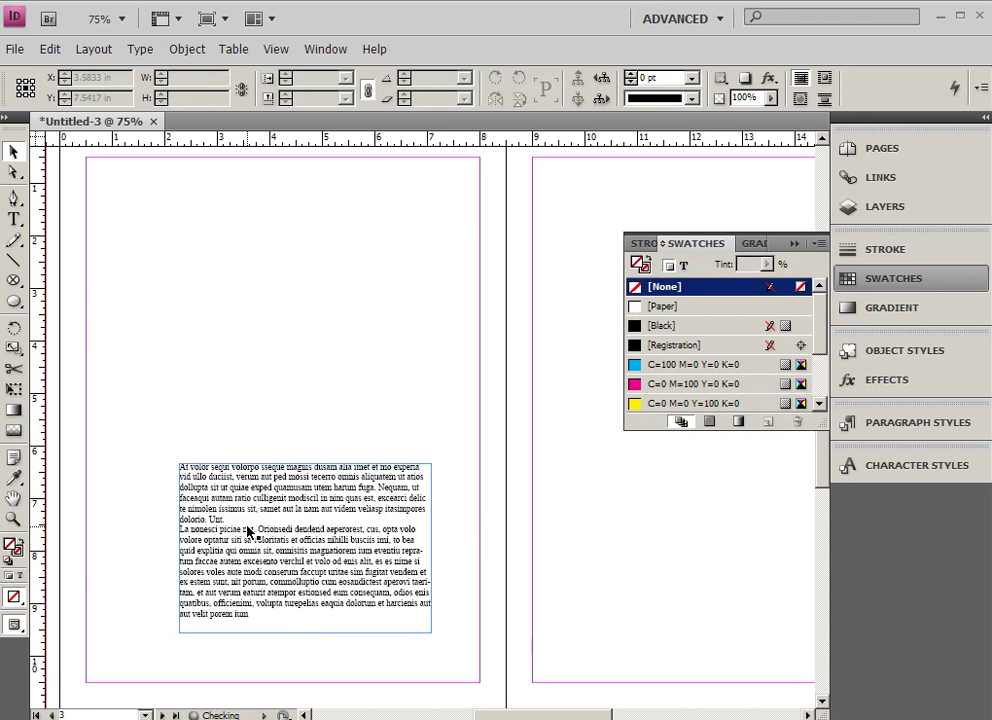
drag(252, 504, 236, 341)
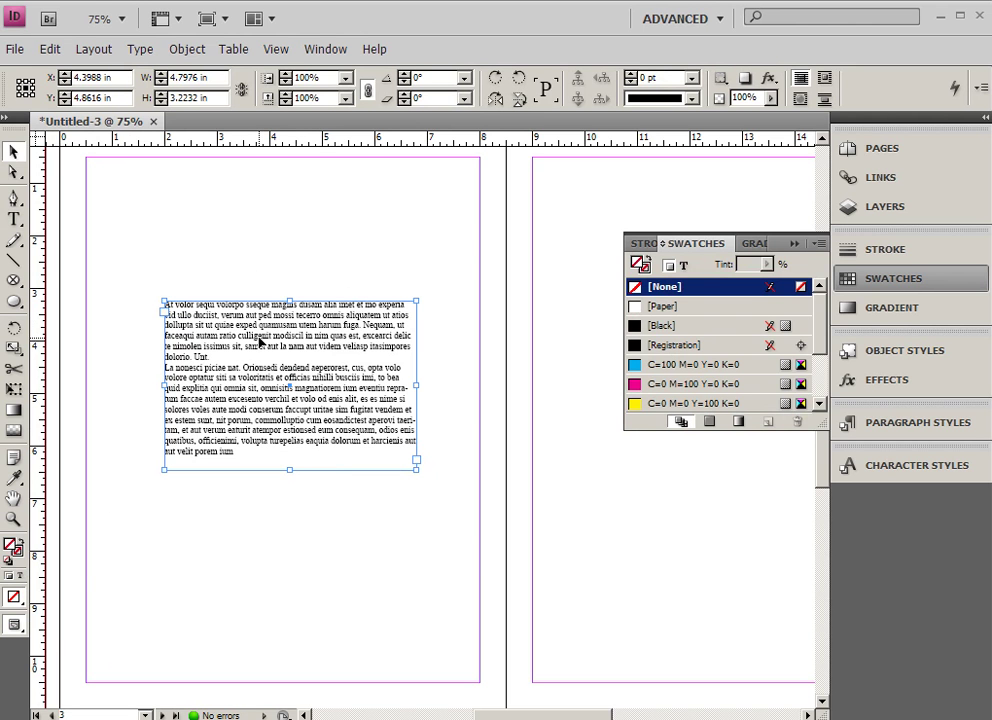
Adjust the rectangle's inset spacing, unlinking the sides and raising the bottom inset to 0.625 in.
right_click(203, 326)
click(339, 434)
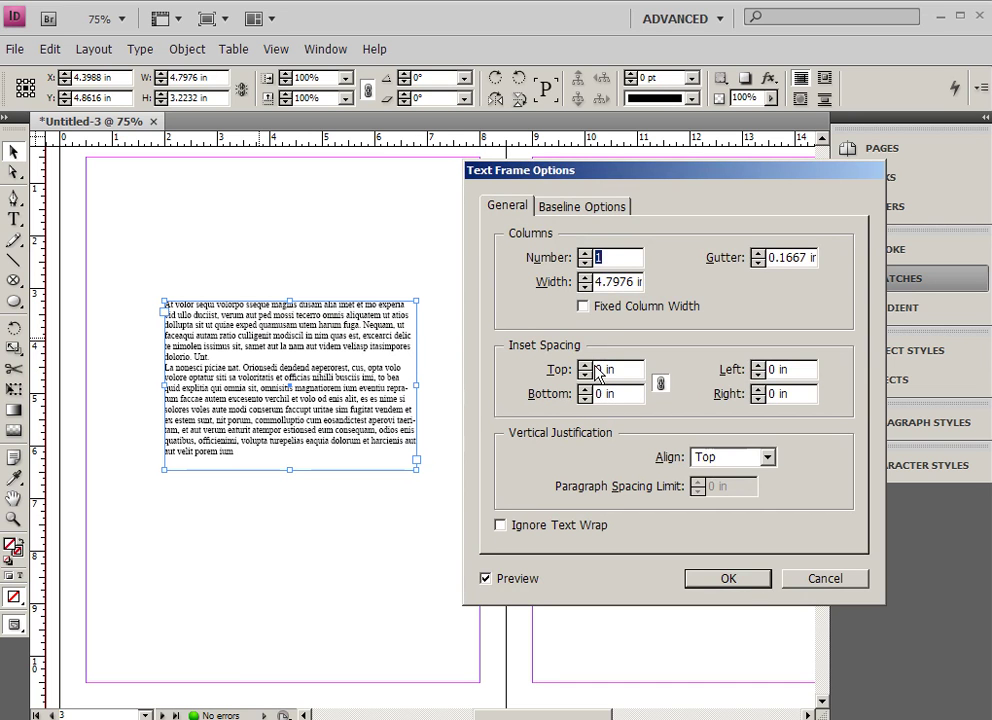
click(585, 366)
click(585, 366)
click(585, 366)
click(585, 366)
click(585, 366)
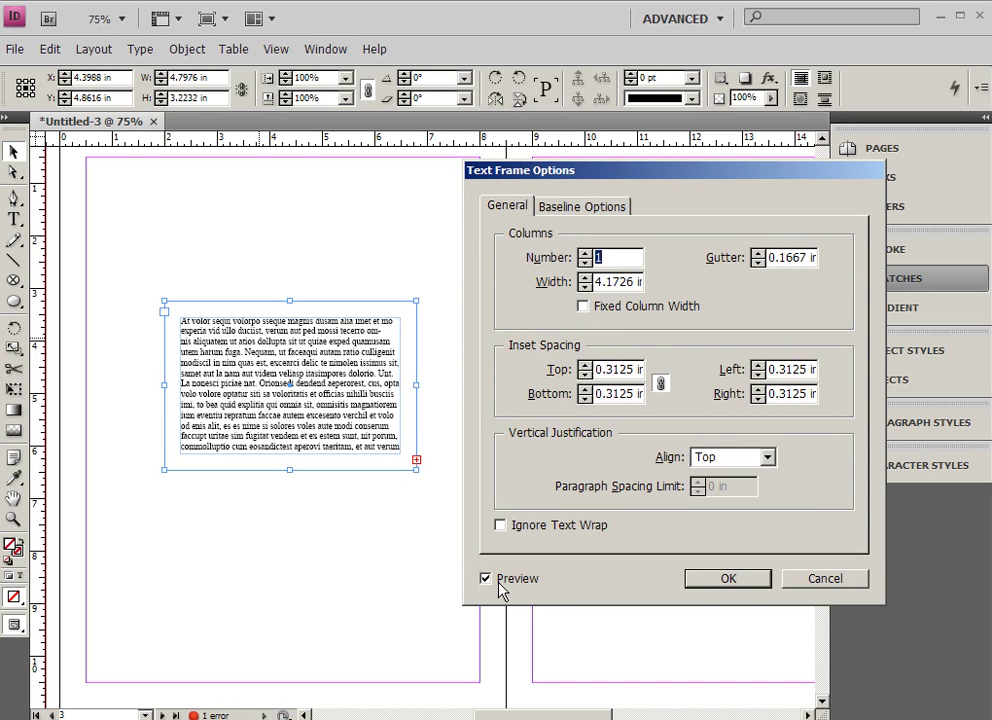
click(585, 398)
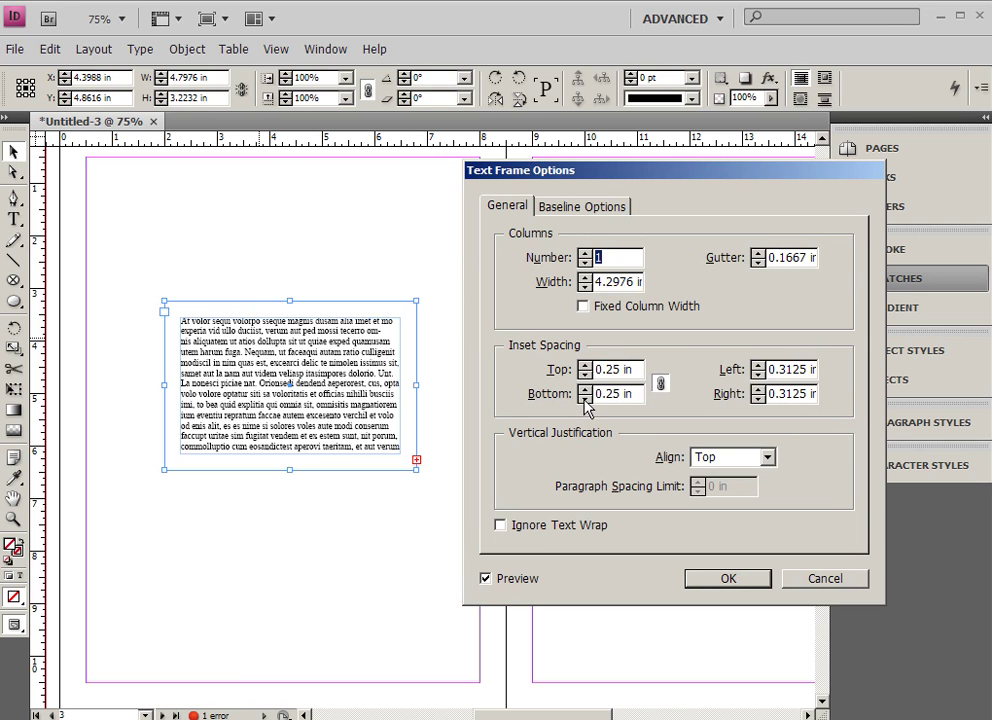
click(660, 383)
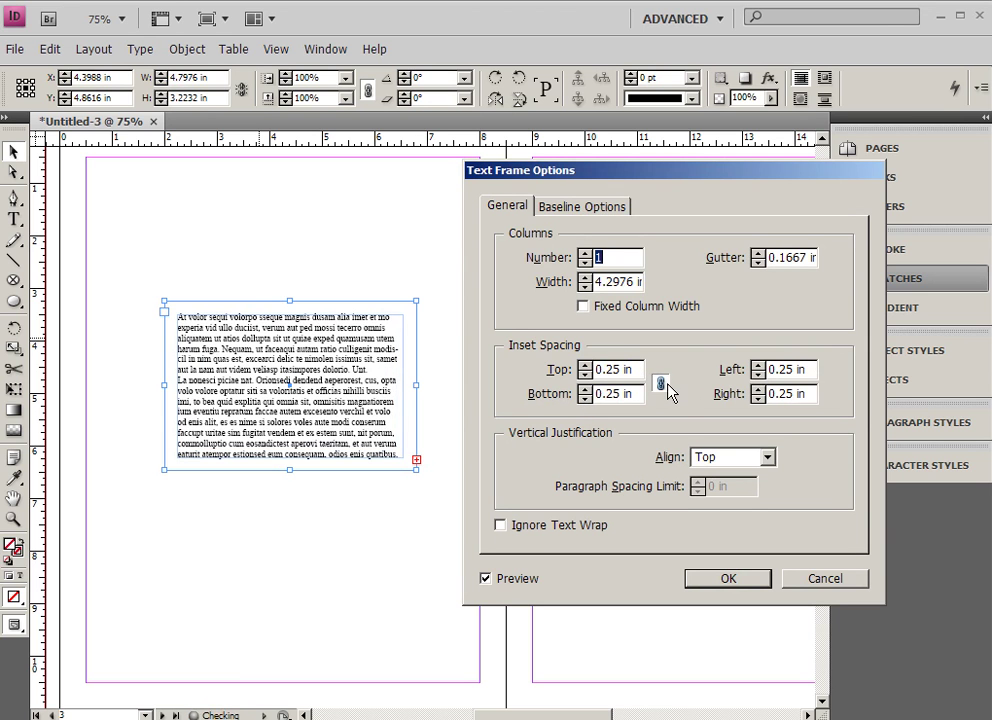
click(585, 390)
click(585, 390)
click(585, 390)
click(585, 390)
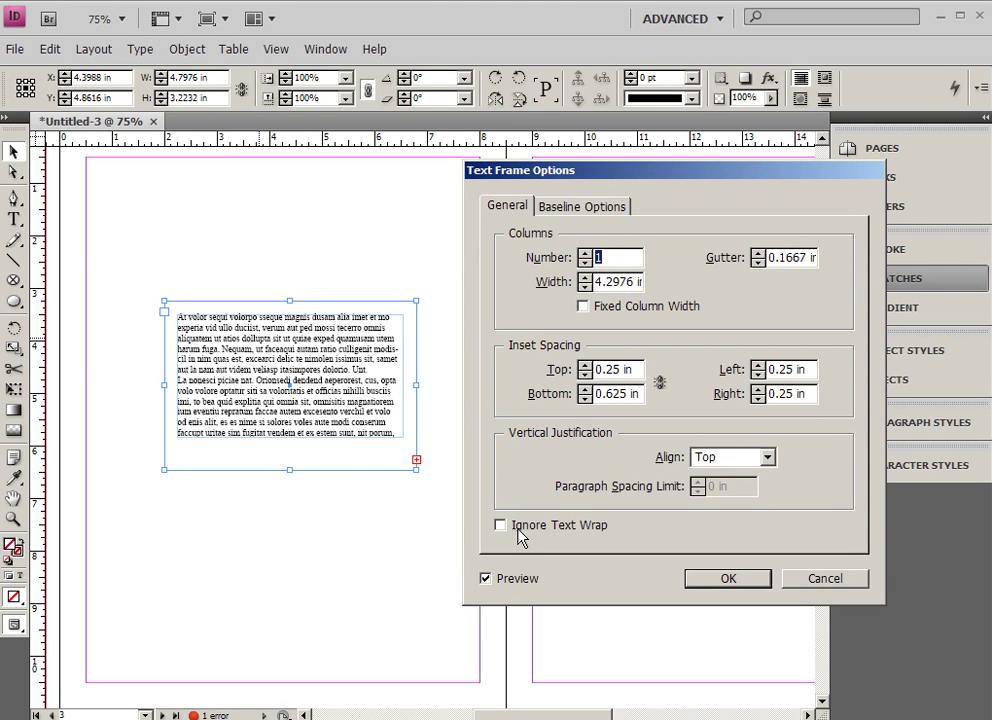
Set vertical alignment to Justify and relink all four insets at 0.1875 in.
click(768, 458)
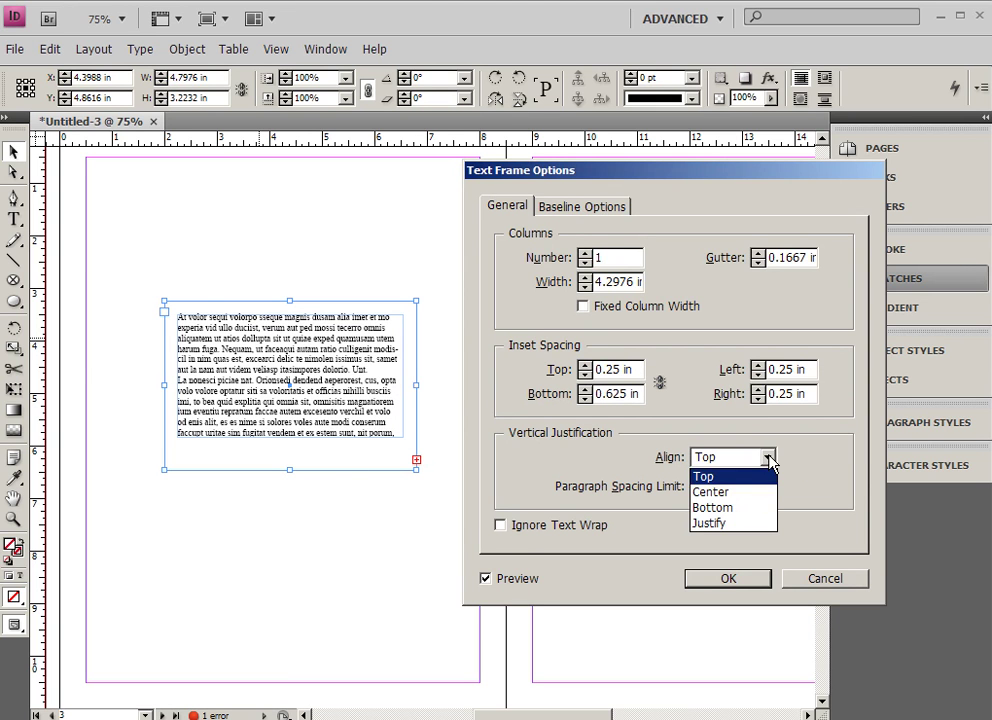
click(740, 493)
click(718, 457)
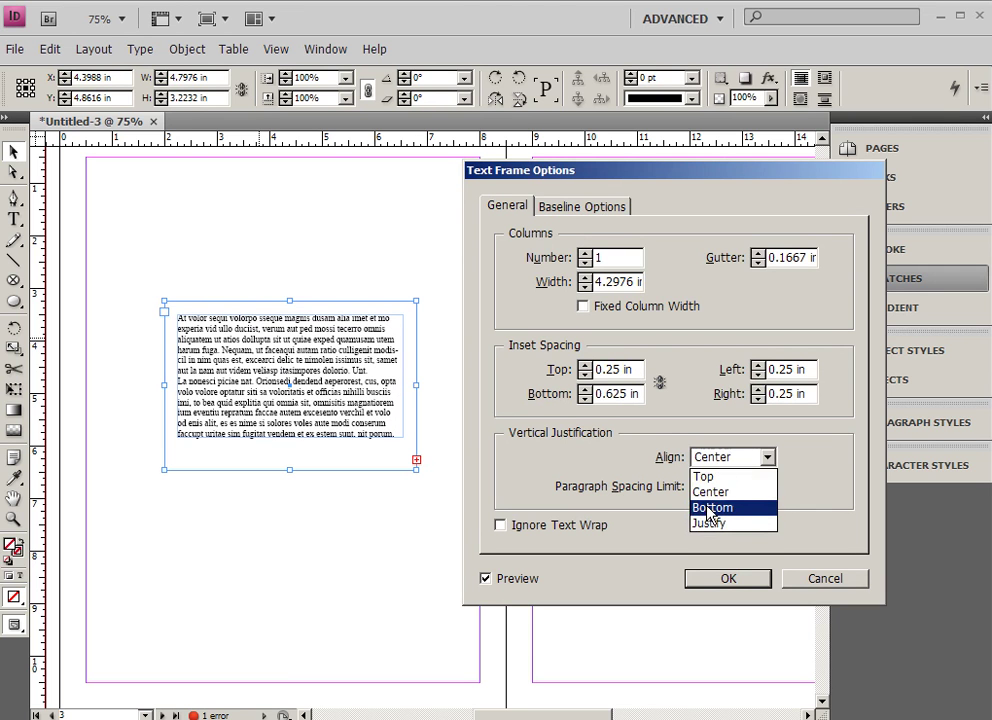
click(713, 507)
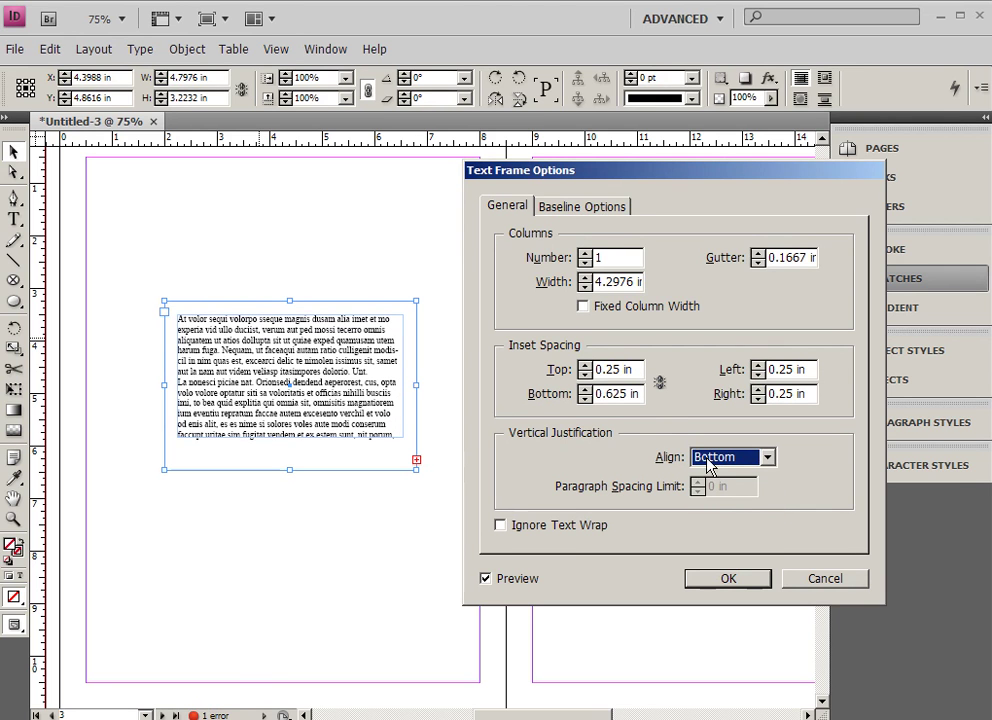
click(712, 459)
click(710, 527)
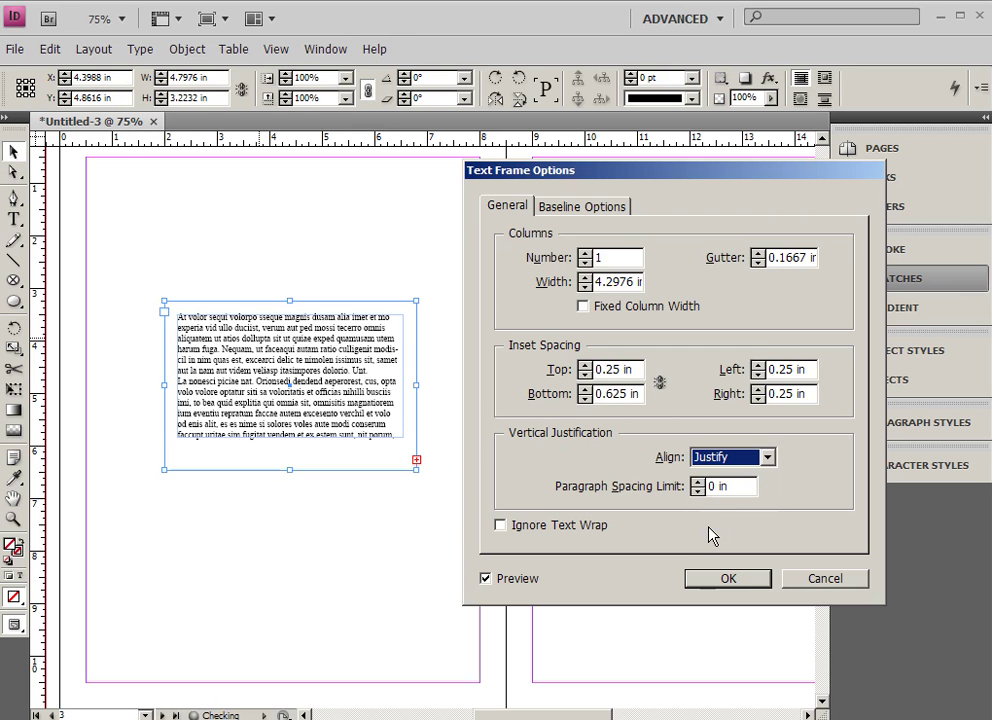
click(586, 390)
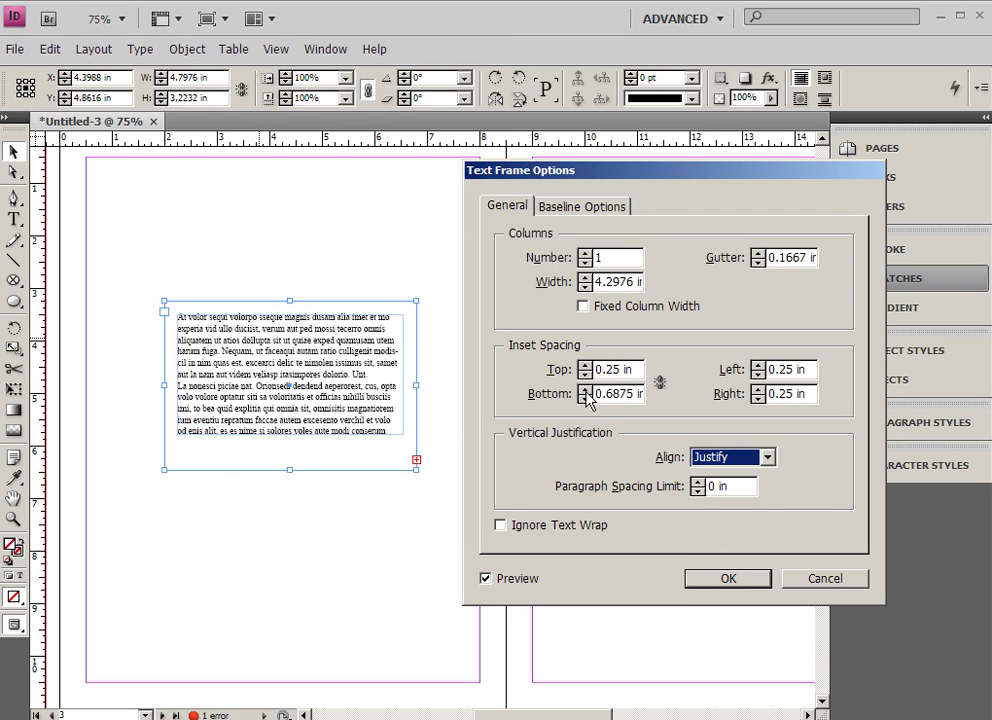
click(659, 383)
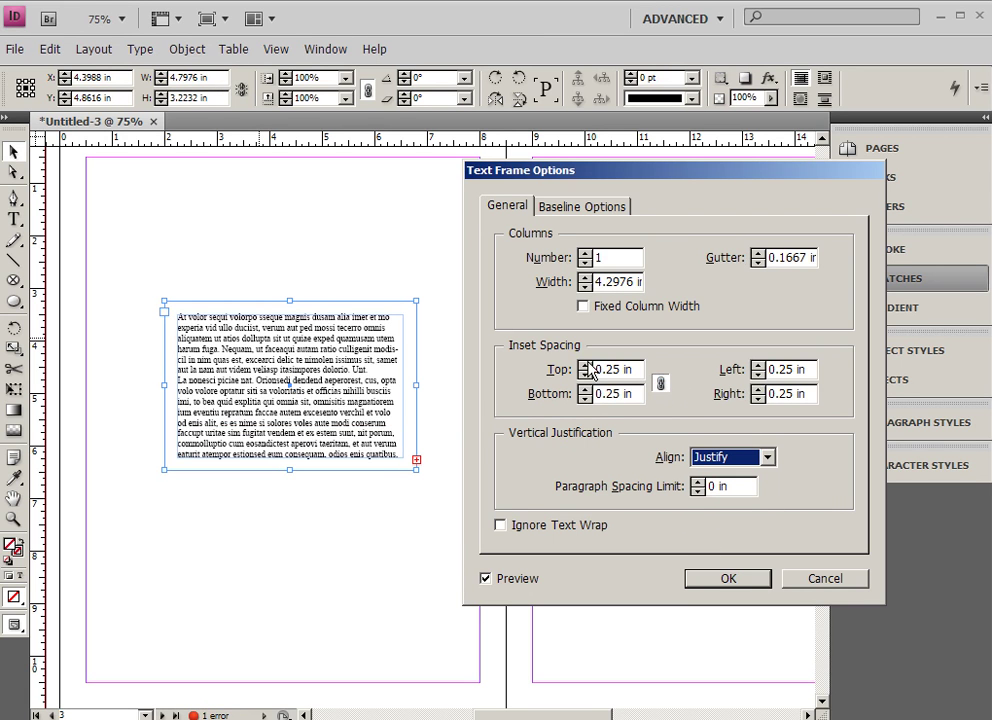
click(585, 374)
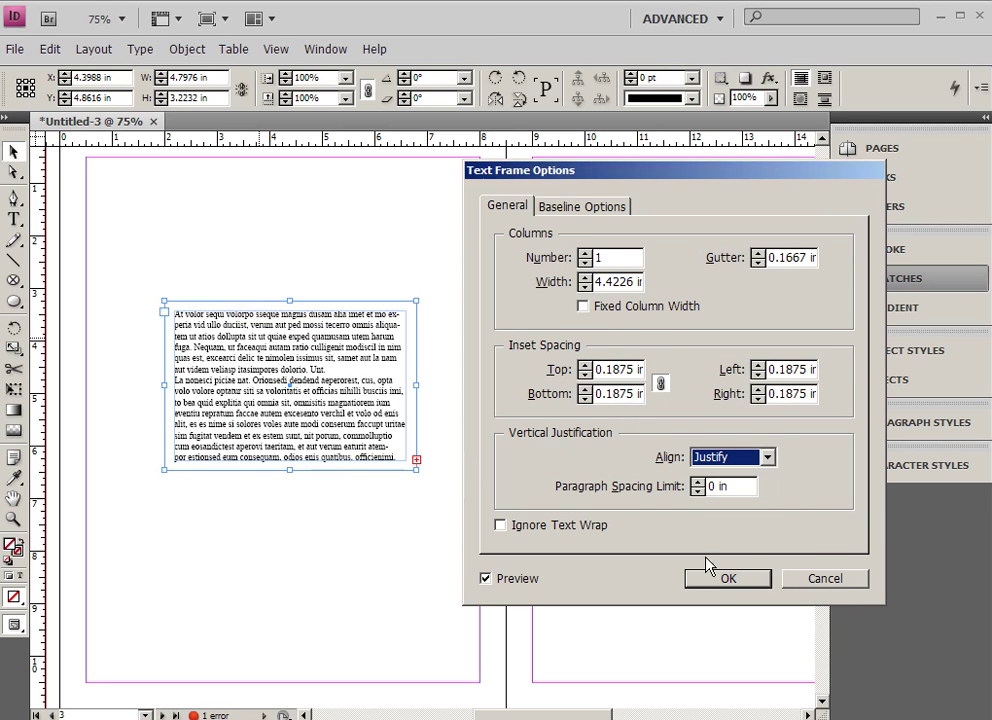
click(716, 585)
Delete the frame's text from 'quamusam' to the end.
double_click(380, 392)
drag(306, 337, 441, 476)
key(BackSpace)
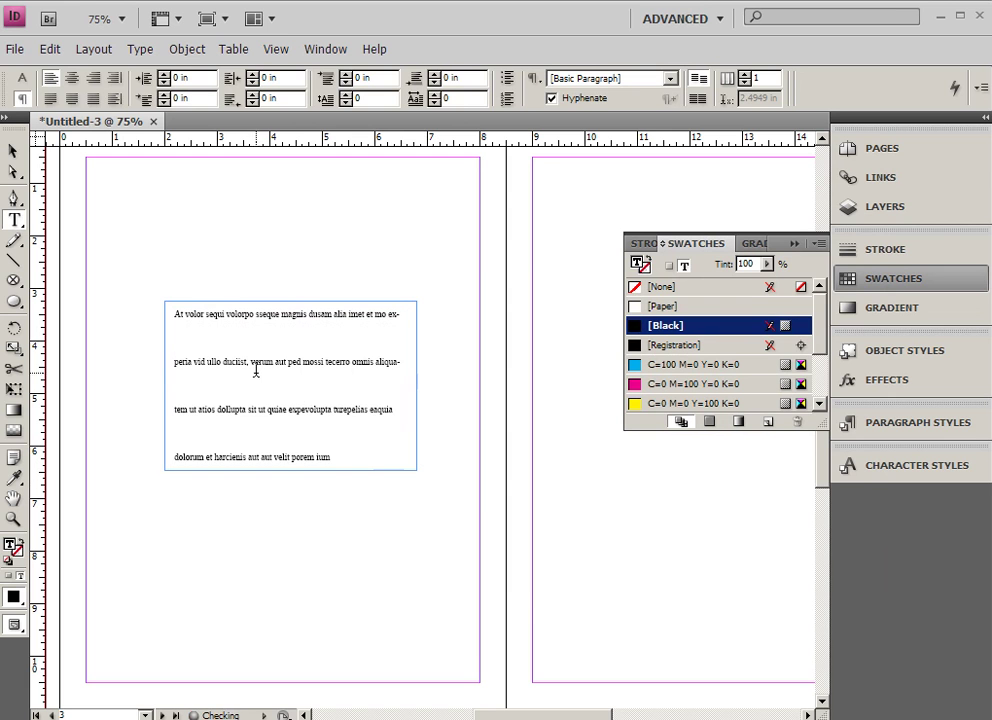
Reopen Text Frame Options and, after trying Top, Bottom and Center, keep Justify alignment.
click(13, 150)
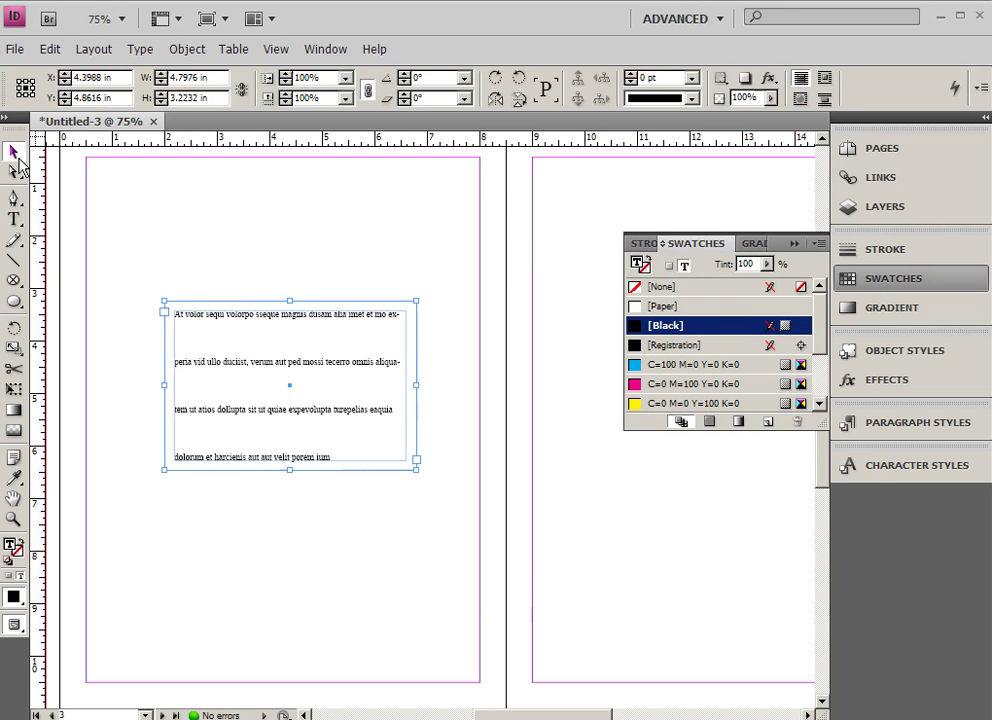
right_click(278, 318)
click(345, 428)
click(737, 462)
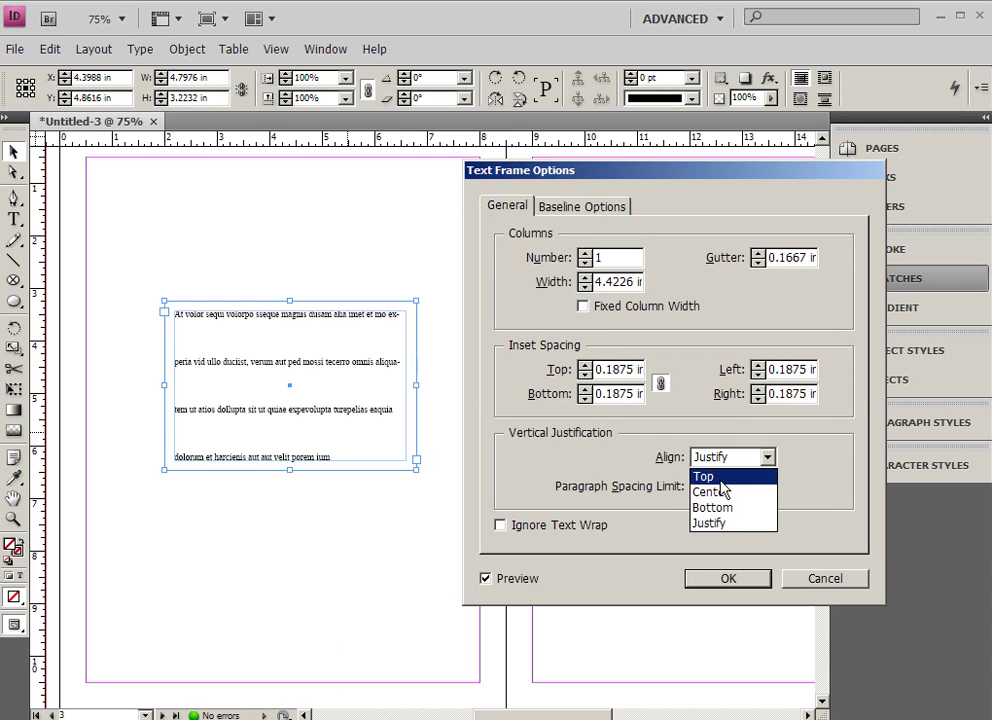
click(759, 536)
click(720, 460)
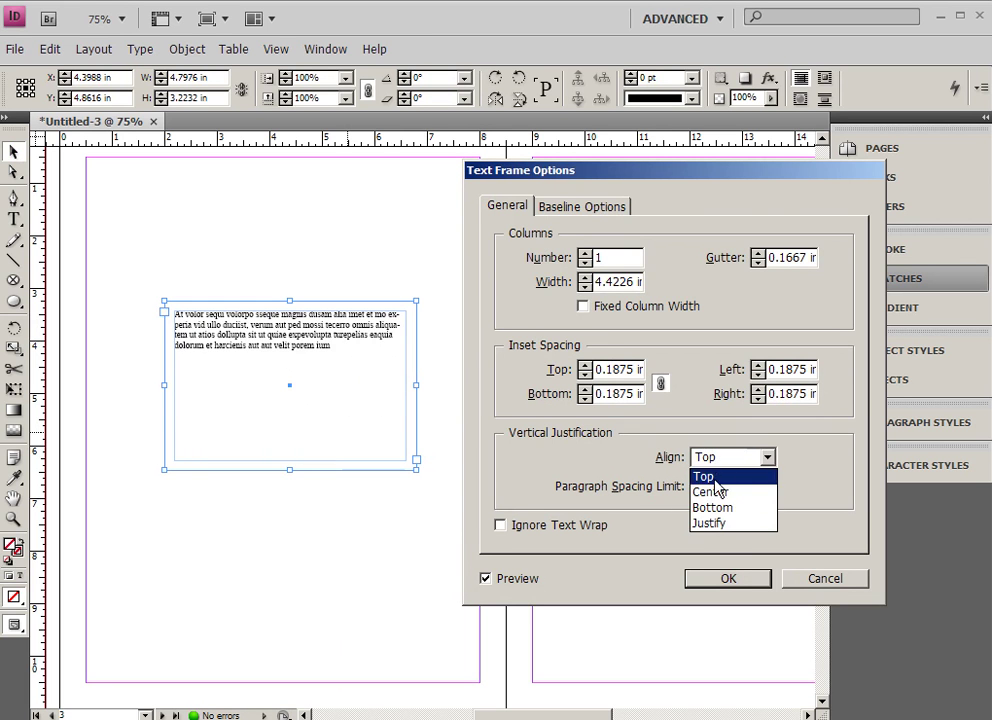
click(711, 507)
click(722, 458)
click(714, 490)
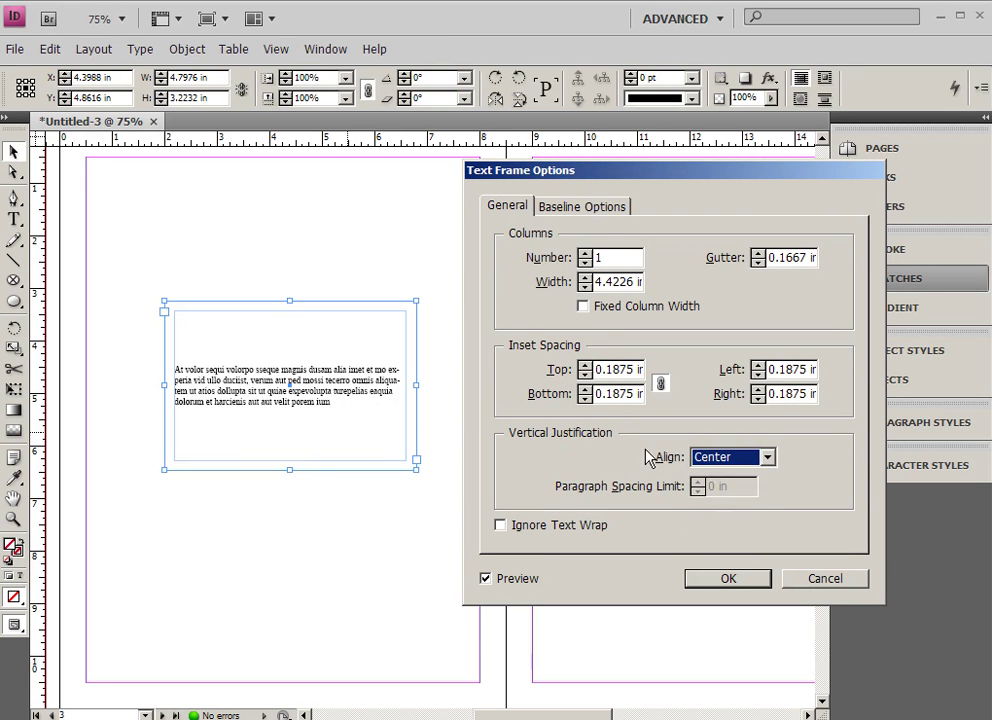
click(728, 459)
click(712, 523)
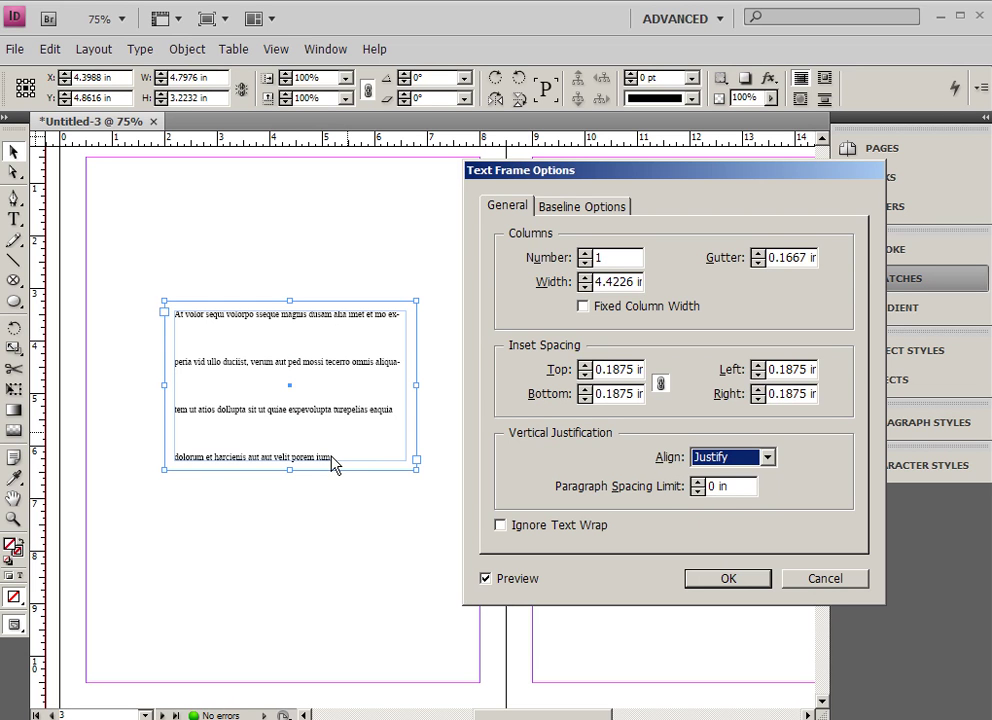
Raise the Paragraph Spacing Limit to 0.625 in and apply.
click(698, 482)
click(698, 482)
double_click(697, 482)
click(698, 482)
click(698, 482)
click(698, 482)
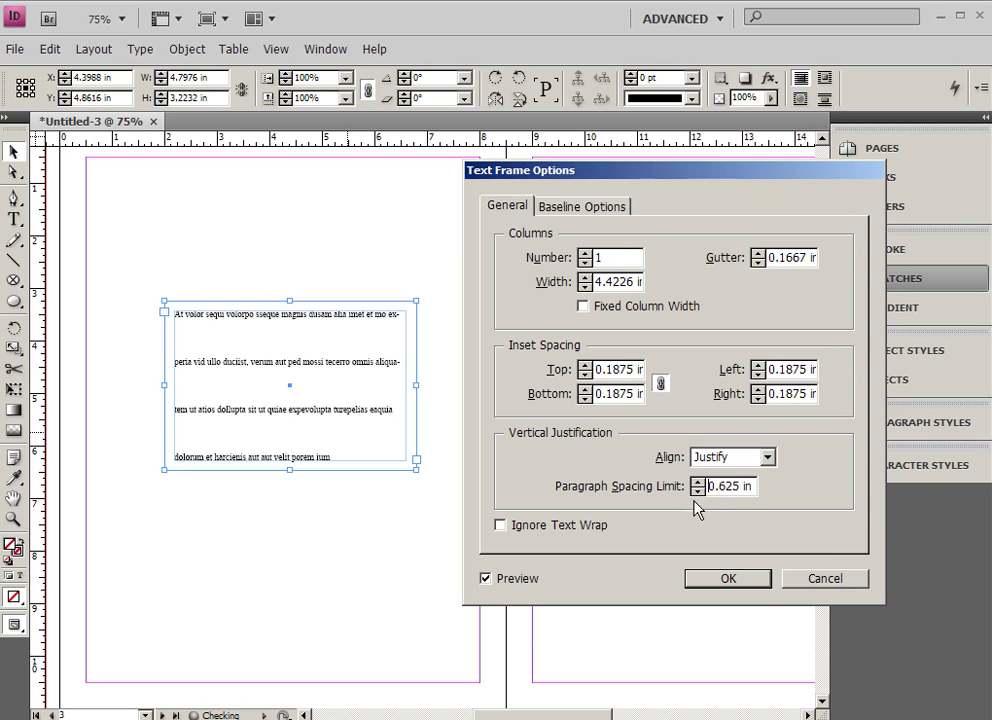
click(709, 580)
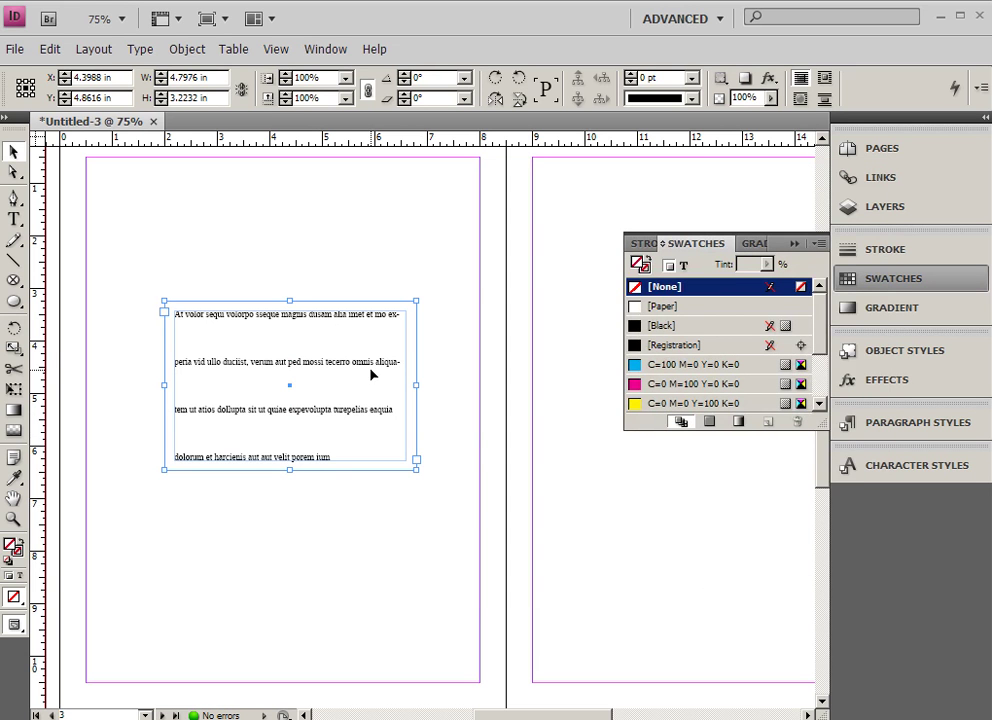
Align the paragraph to the baseline grid and move the frame to X 3.6667 in, Y 3.8884 in.
click(14, 219)
click(296, 316)
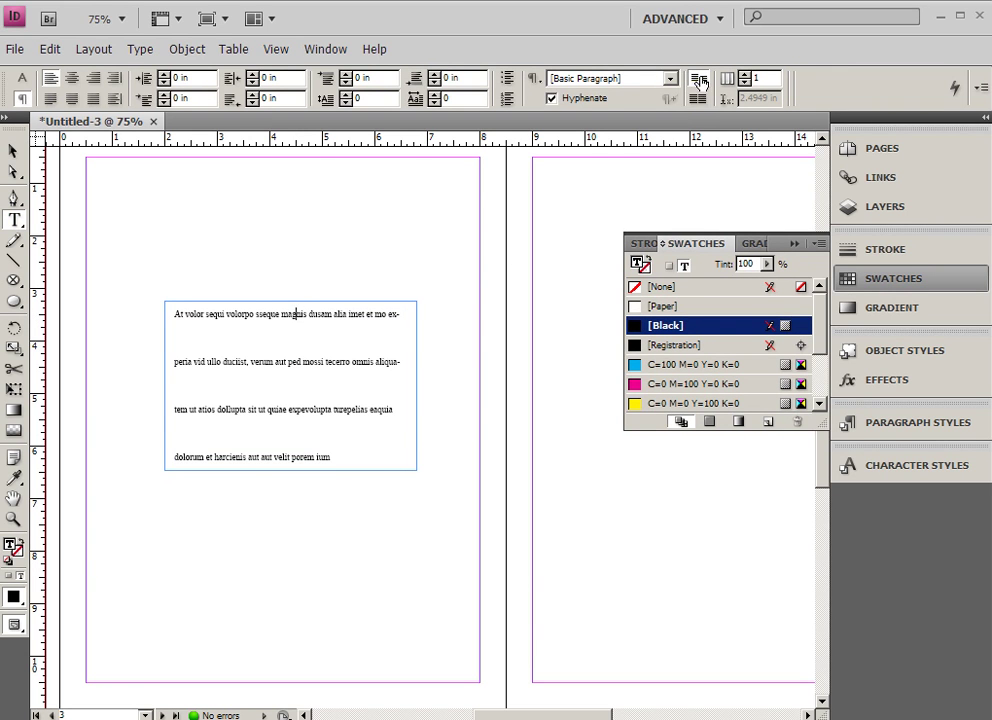
click(698, 102)
click(13, 150)
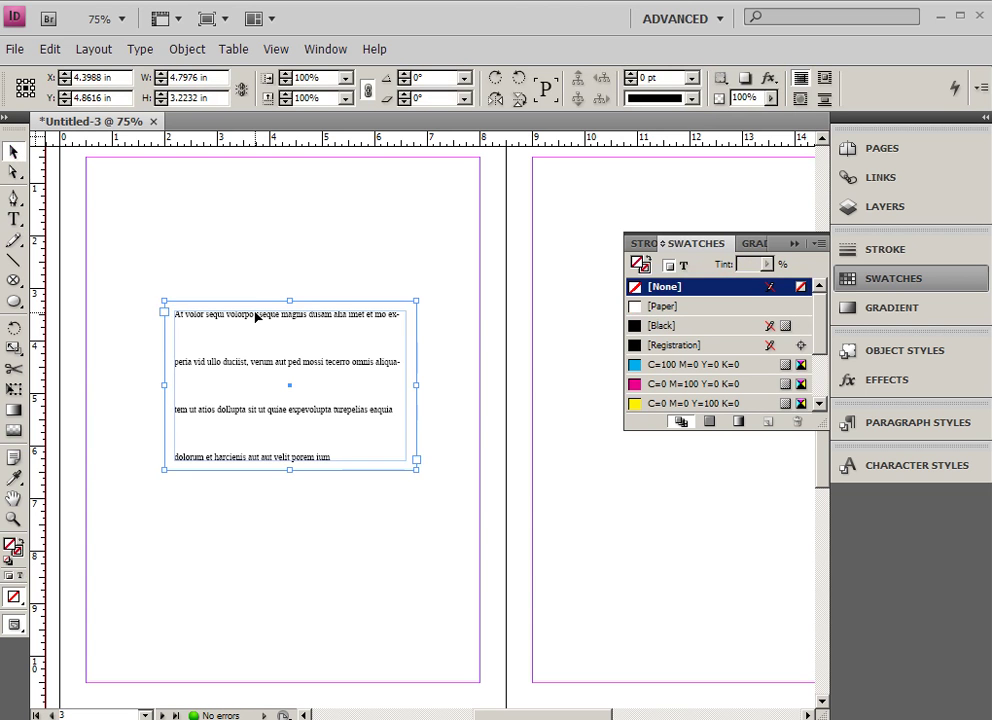
drag(256, 316, 217, 270)
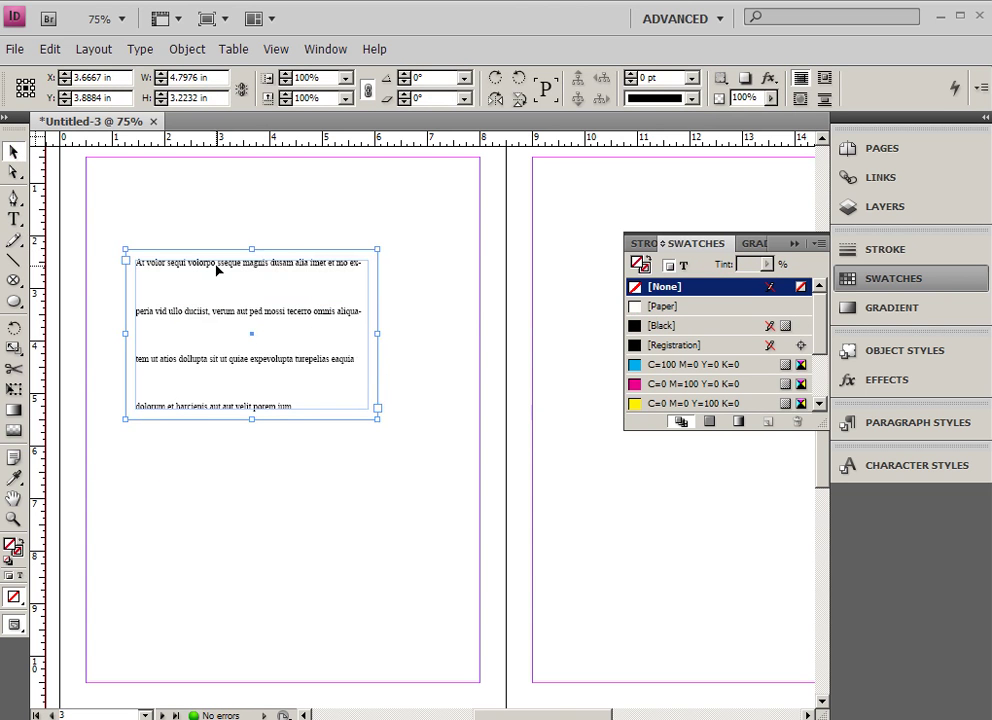